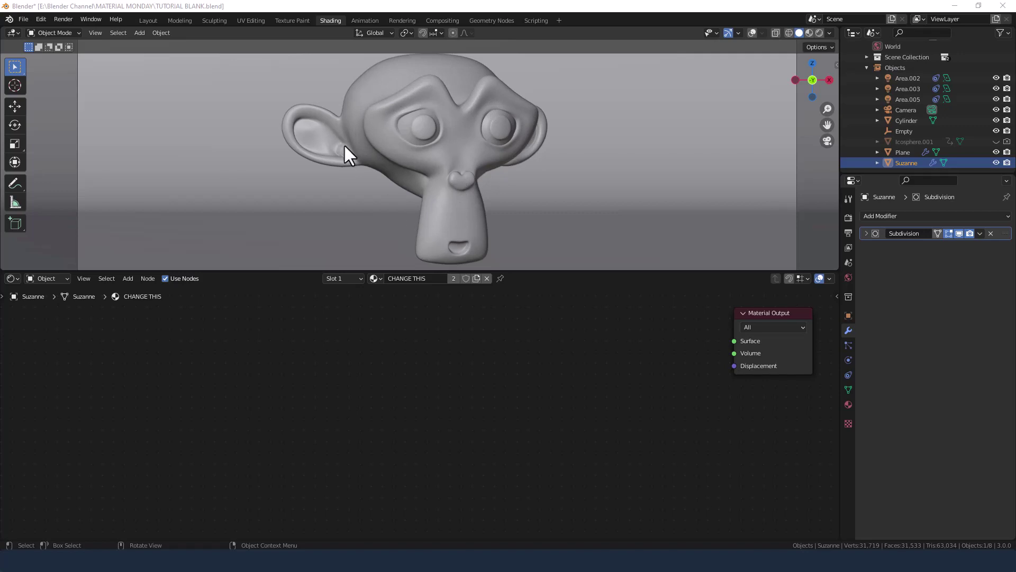
Step: Switch the viewport to Rendered shading and show the Render properties
{"action": "left_click", "coordinate": [819, 33]}
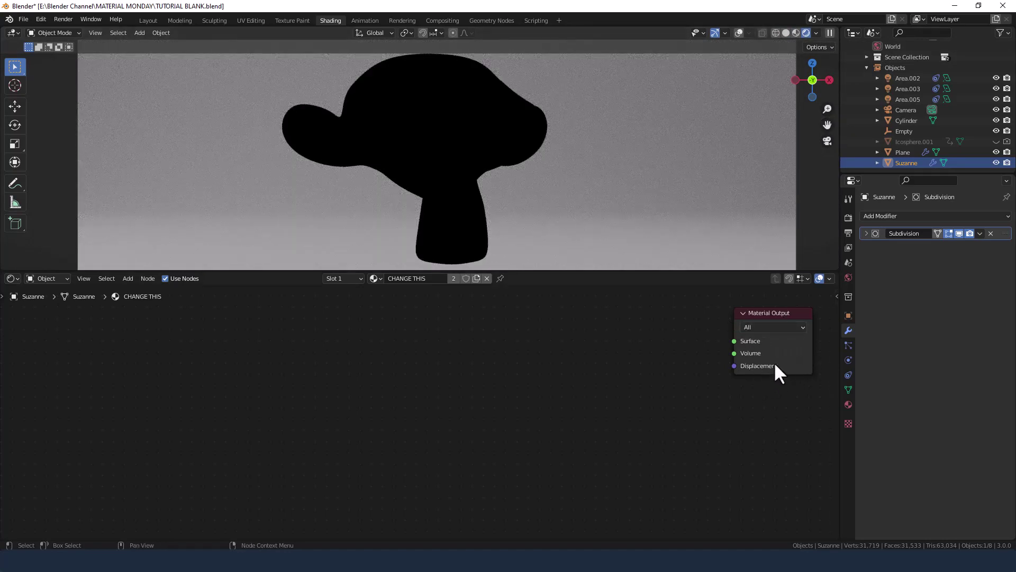
{"action": "middle_click_drag", "start_coordinate": [788, 377], "coordinate": [792, 408]}
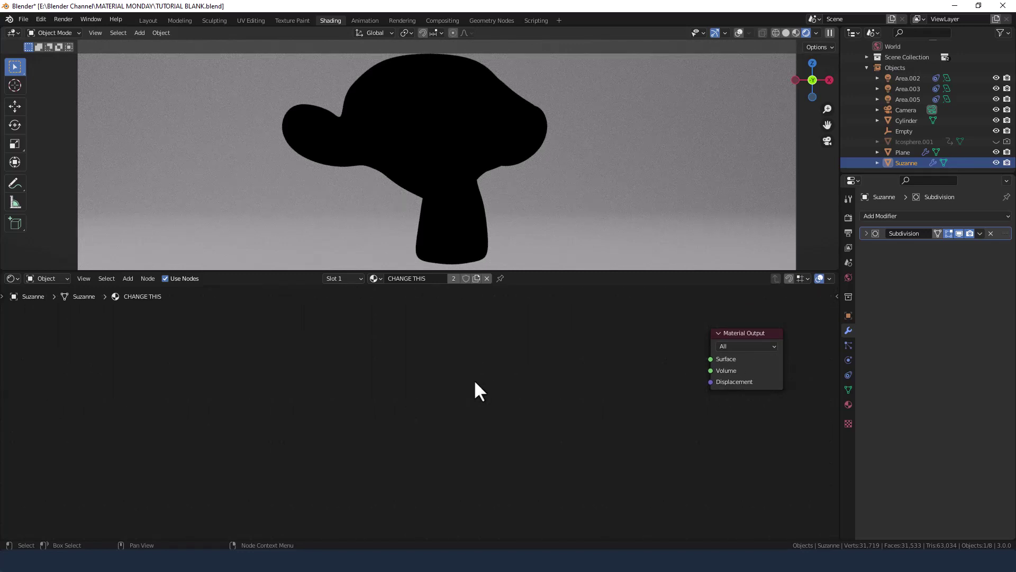
{"action": "left_click", "coordinate": [849, 218]}
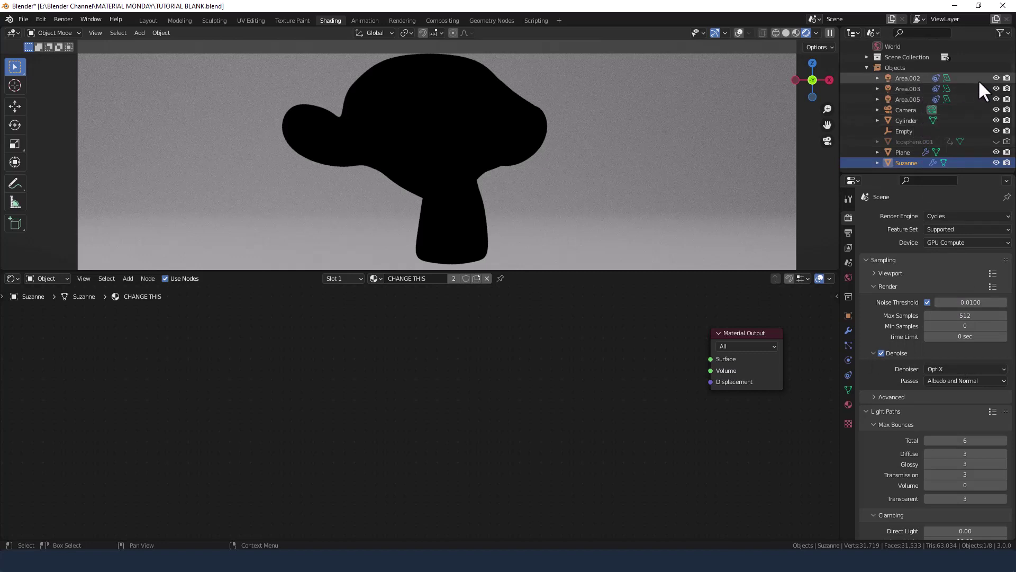
Step: Hide the Area.002, Area.003 and Area.005 lights in the Outliner
{"action": "left_click", "coordinate": [996, 77]}
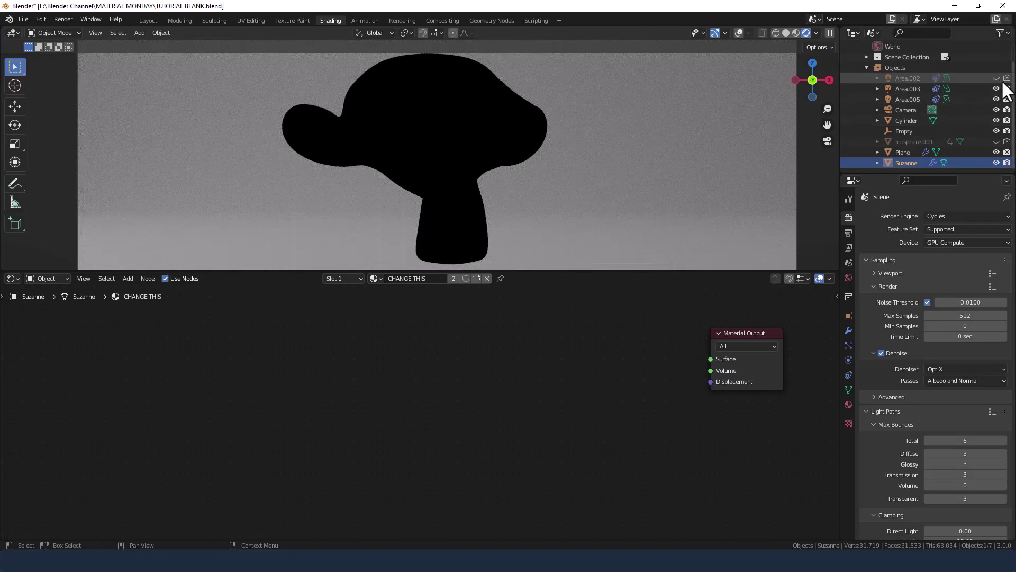
{"action": "left_click", "coordinate": [997, 89]}
{"action": "left_click", "coordinate": [997, 99]}
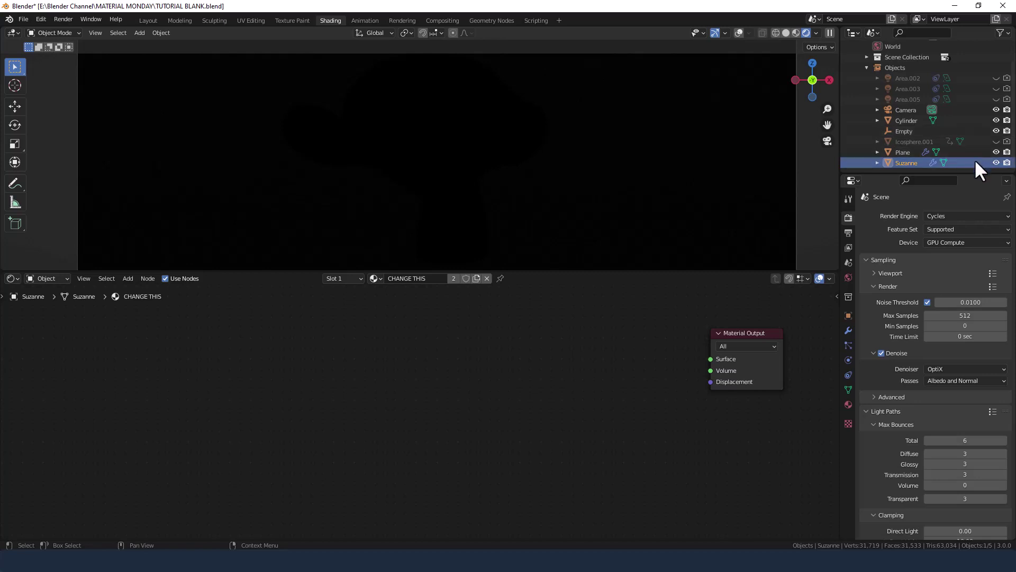
Step: Add an Emission node and connect it to the Material Output's Surface input
{"action": "key", "text": "shift+a"}
{"action": "left_click", "coordinate": [488, 412]}
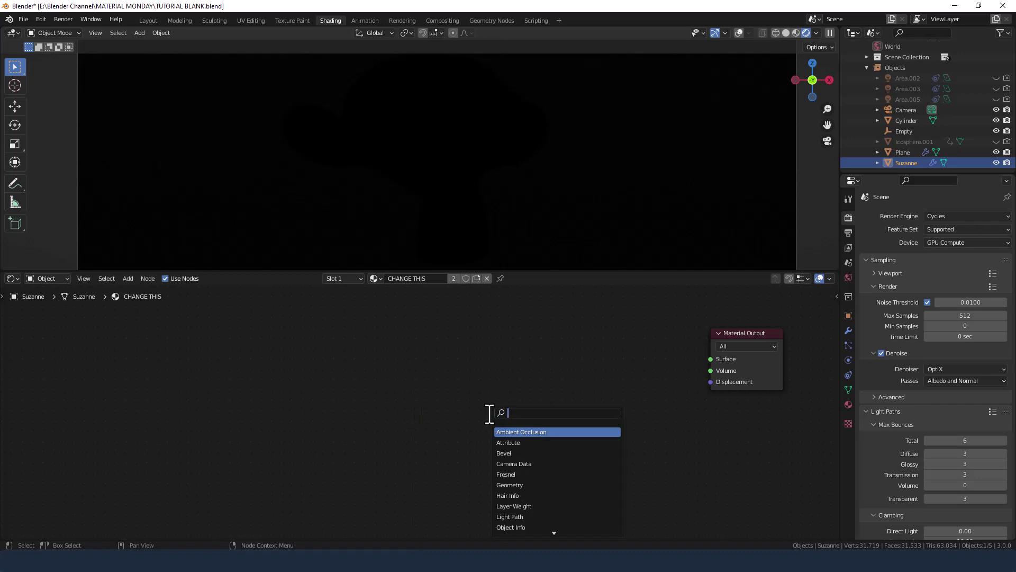
{"action": "type", "text": "EM"}
{"action": "key", "text": "Return"}
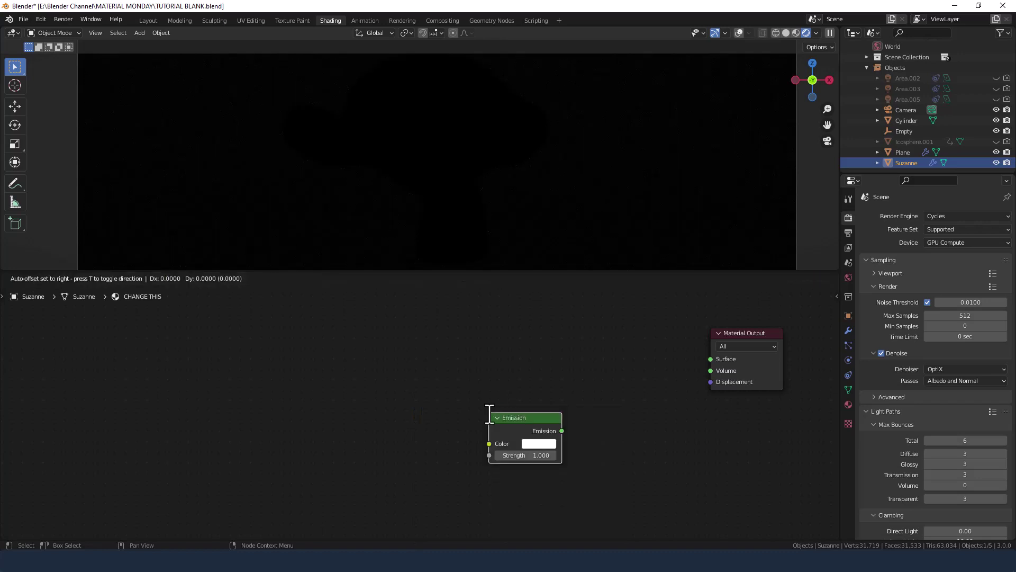
{"action": "left_click", "coordinate": [573, 401]}
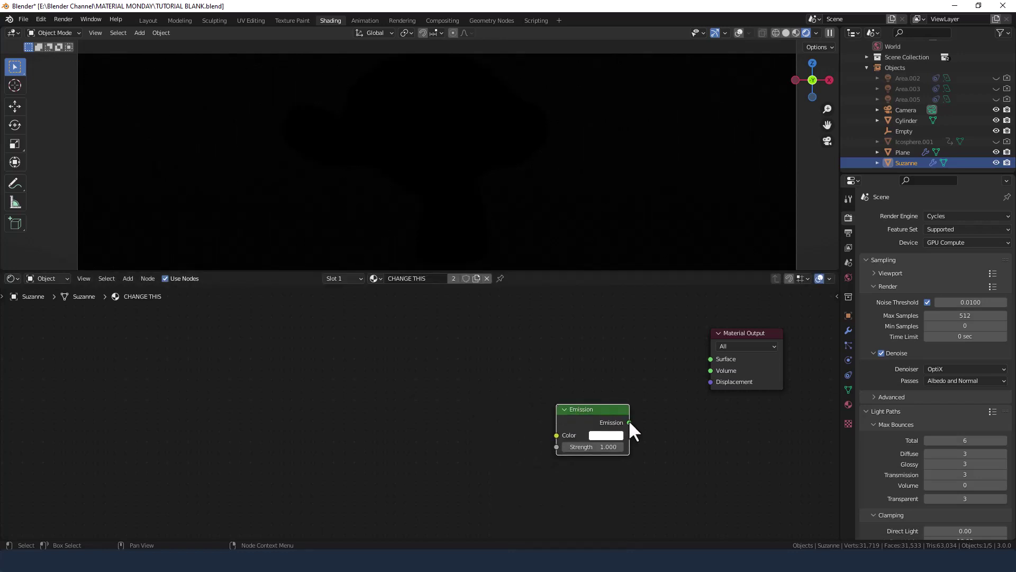
{"action": "left_click_drag", "start_coordinate": [628, 419], "coordinate": [707, 359]}
{"action": "left_click_drag", "start_coordinate": [586, 409], "coordinate": [485, 421]}
{"action": "scroll", "coordinate": [496, 182], "scroll_direction": "down", "scroll_amount": 1}
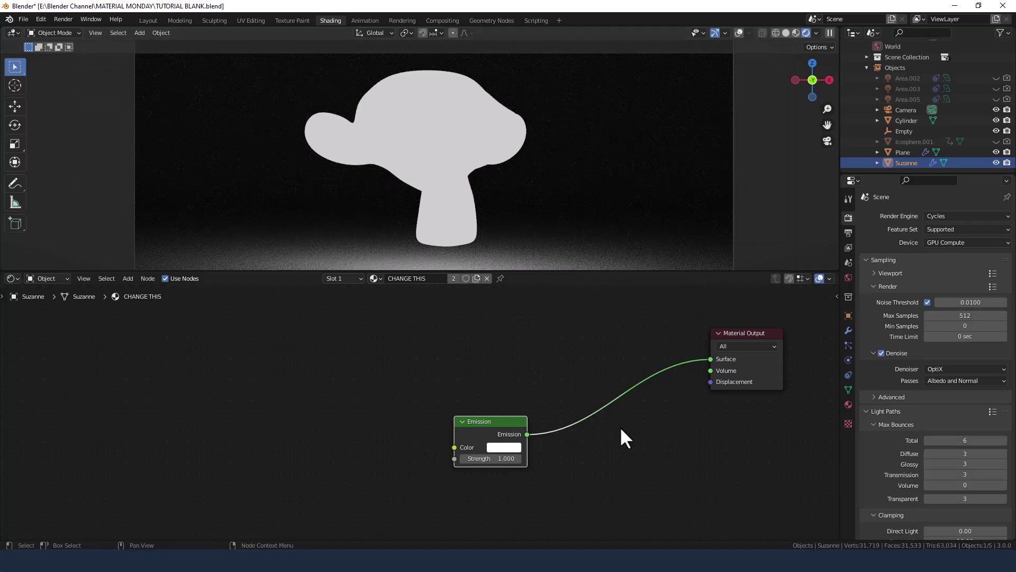
{"action": "key", "text": "shift+a"}
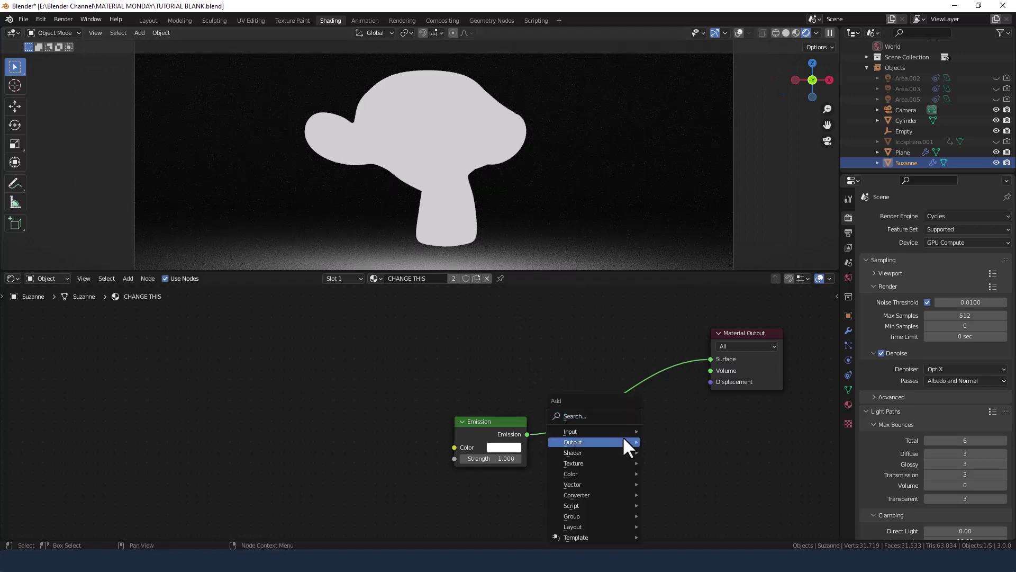
Step: Insert a Mix Shader on the link, with Emission in the second Shader input
{"action": "left_click", "coordinate": [604, 419]}
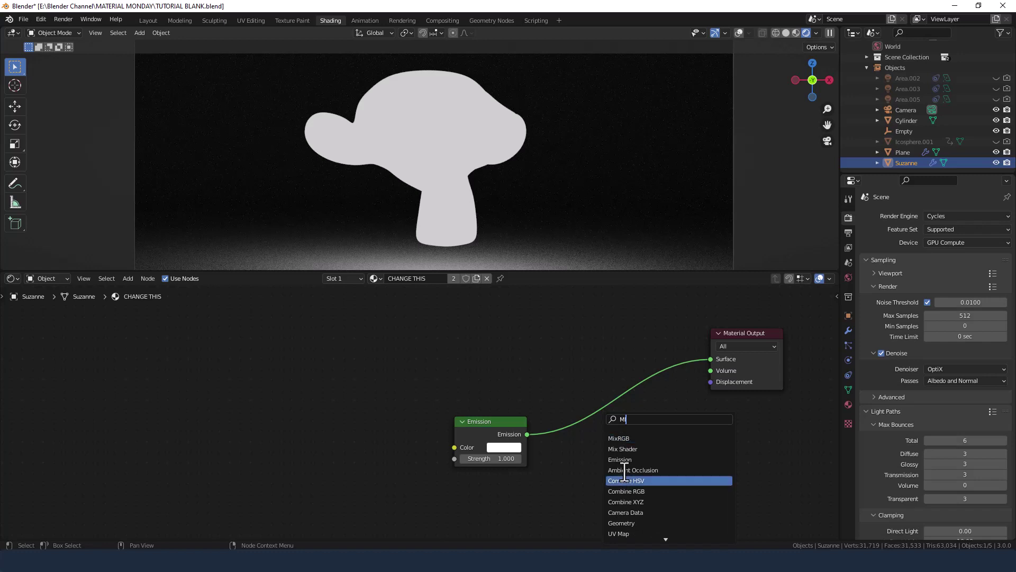
{"action": "type", "text": "Mi"}
{"action": "left_click", "coordinate": [628, 448]}
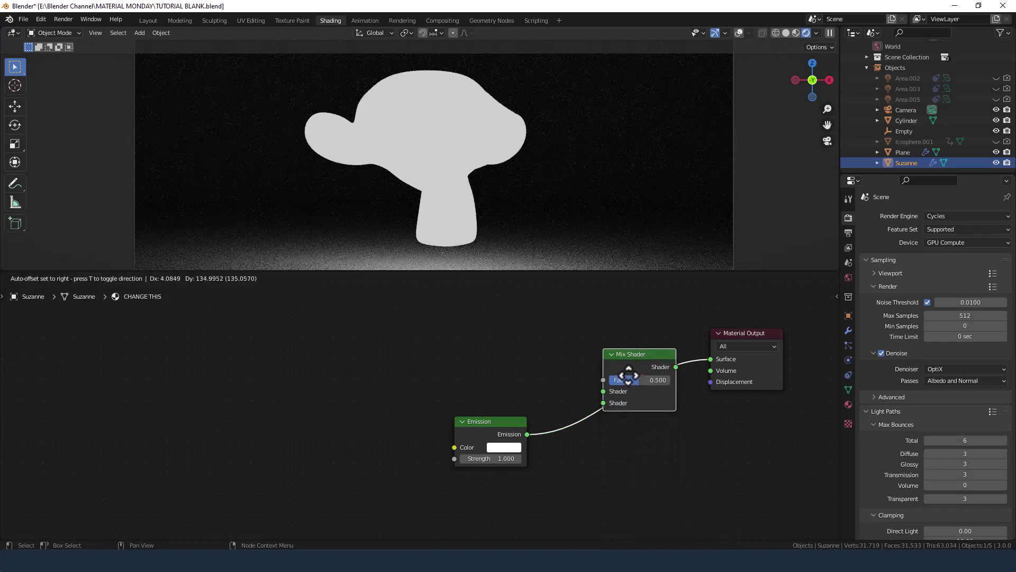
{"action": "left_click", "coordinate": [634, 407]}
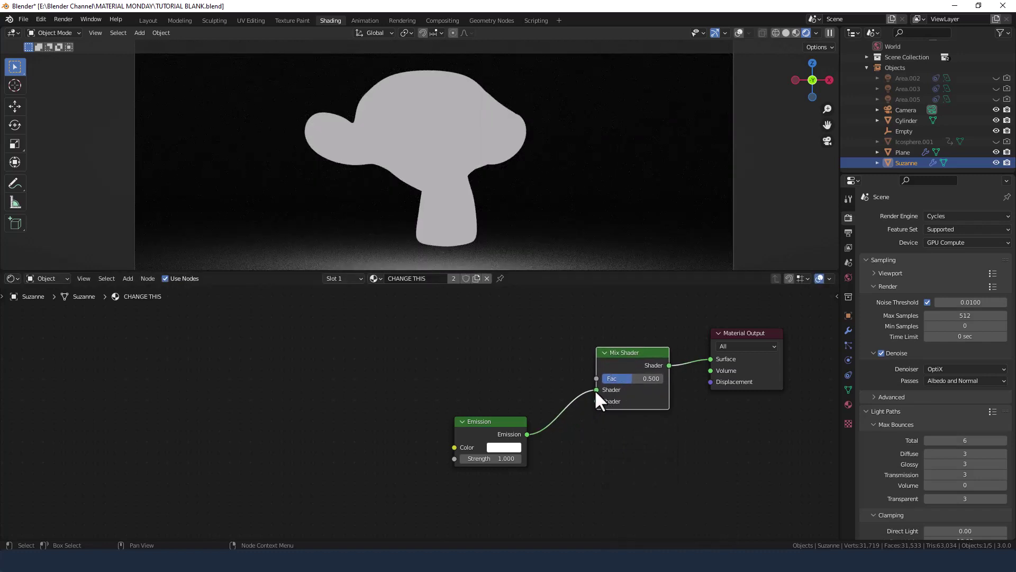
{"action": "left_click_drag", "start_coordinate": [595, 390], "coordinate": [597, 401]}
{"action": "left_click_drag", "start_coordinate": [498, 418], "coordinate": [499, 429]}
Step: Add a Transparent BSDF above Emission and connect it to the first mix input
{"action": "key", "text": "shift+a"}
{"action": "left_click", "coordinate": [481, 382]}
{"action": "type", "text": "TRANS"}
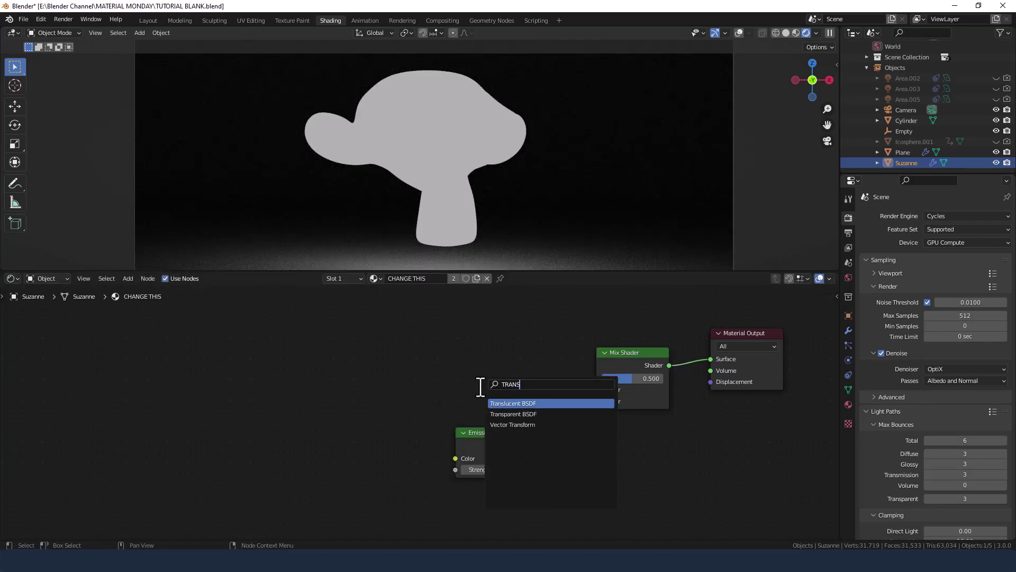
{"action": "key", "text": "Down"}
{"action": "key", "text": "Return"}
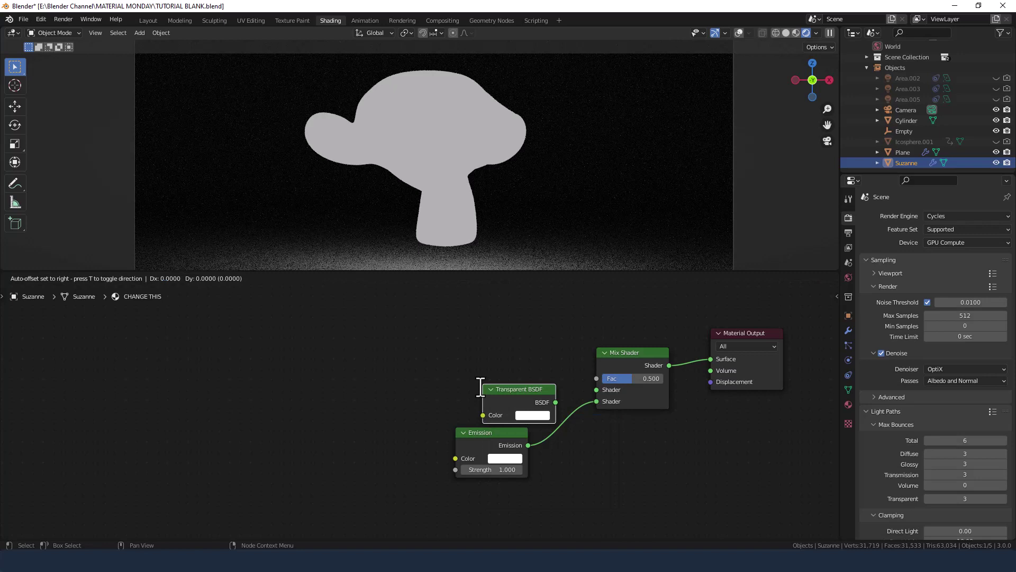
{"action": "left_click", "coordinate": [455, 382]}
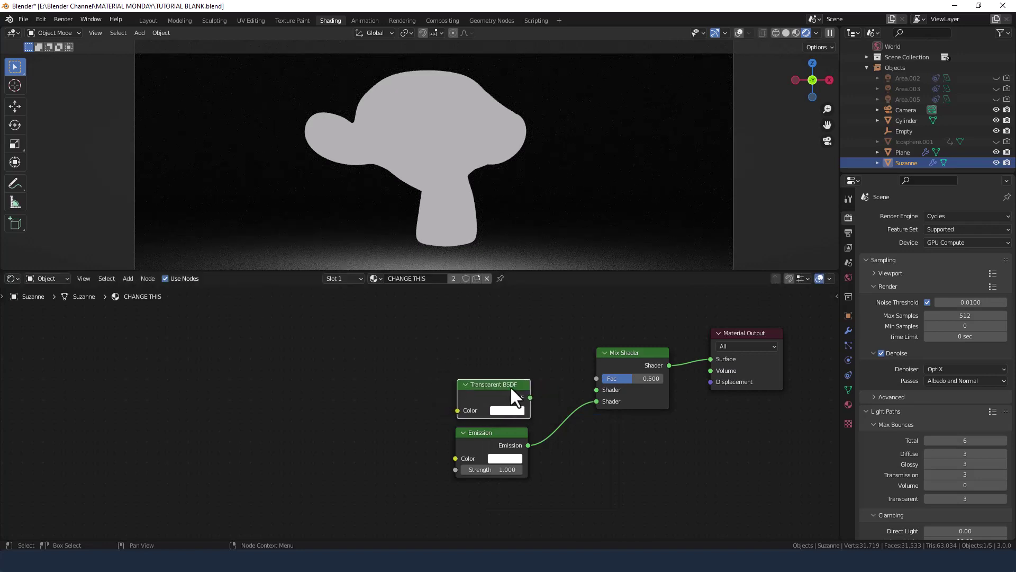
{"action": "left_click_drag", "start_coordinate": [530, 398], "coordinate": [597, 389]}
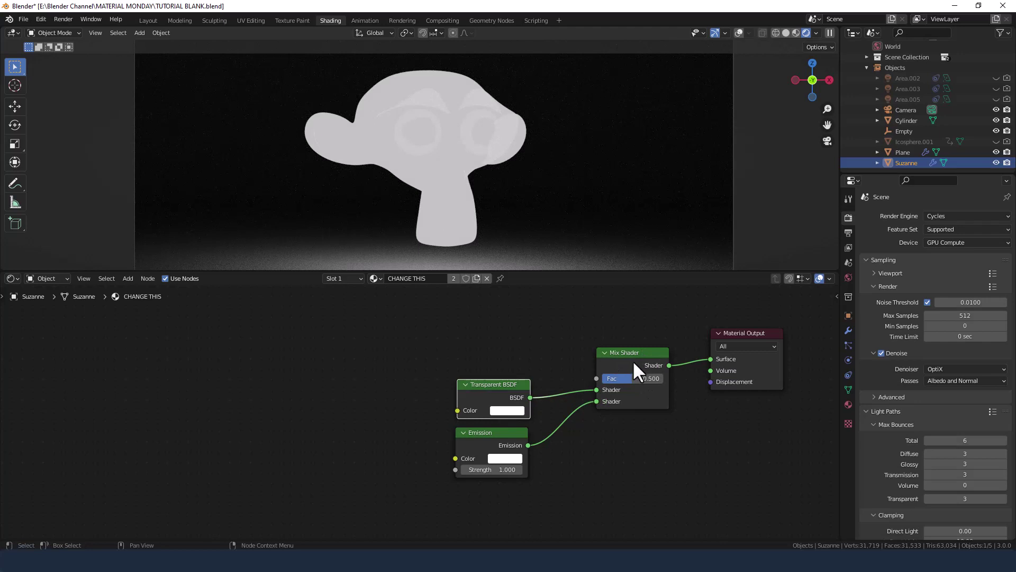
Step: Add a ColorRamp node and wire its Color output into the Mix Shader's Fac
{"action": "key", "text": "shift+a"}
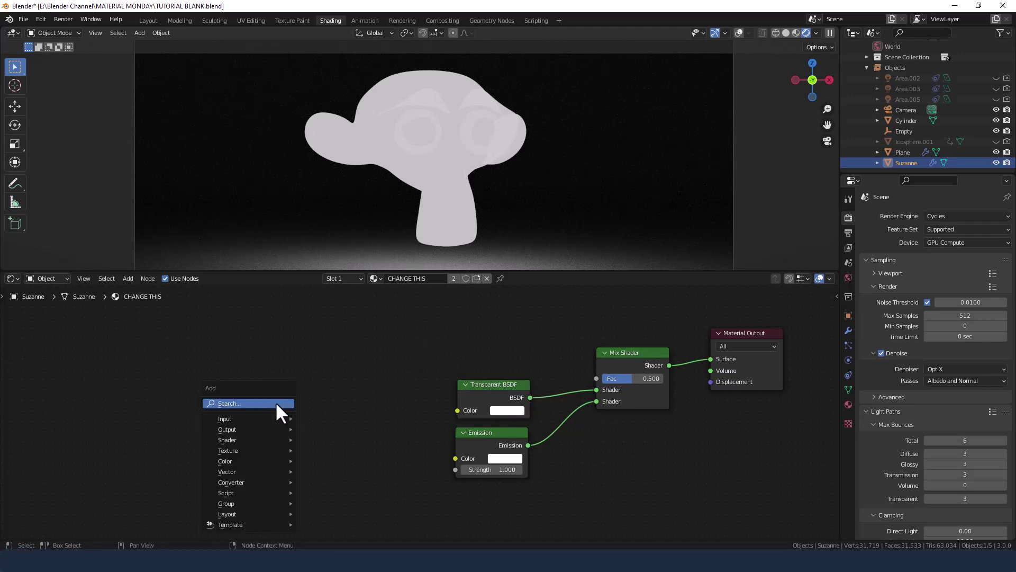
{"action": "left_click", "coordinate": [277, 401]}
{"action": "type", "text": "COLO"}
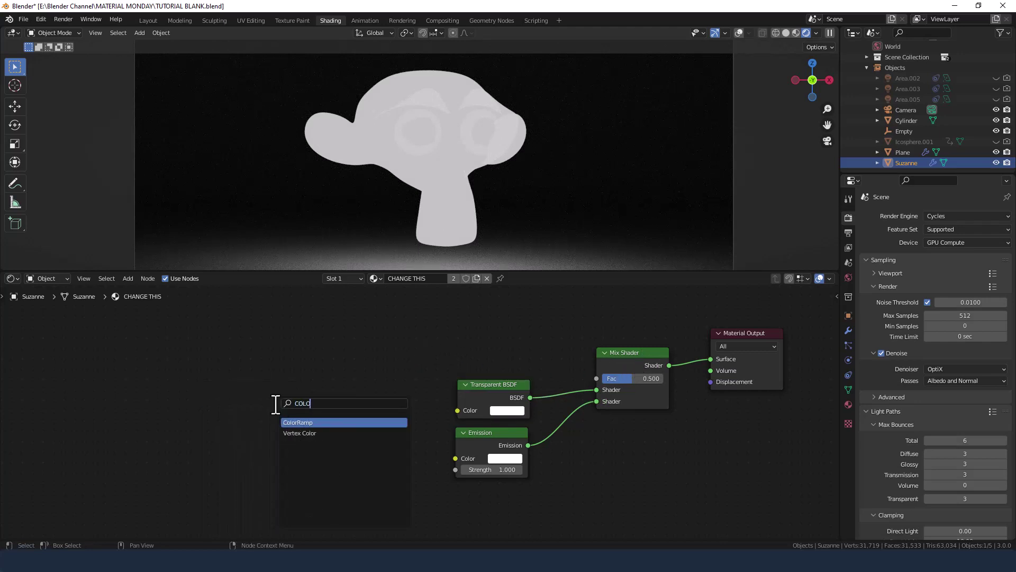
{"action": "key", "text": "Return"}
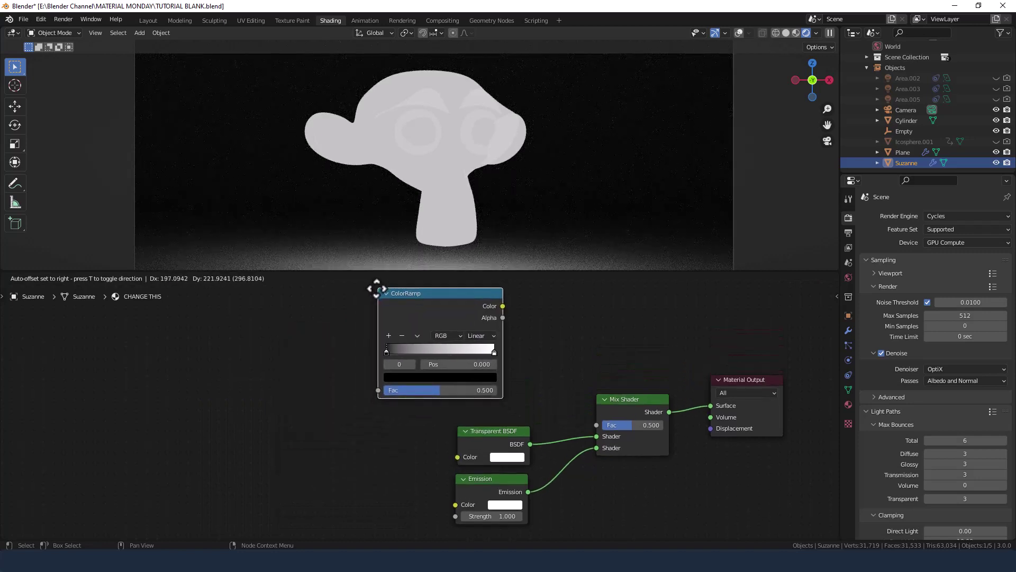
{"action": "left_click", "coordinate": [404, 343]}
{"action": "middle_click_drag", "start_coordinate": [545, 427], "coordinate": [424, 395]}
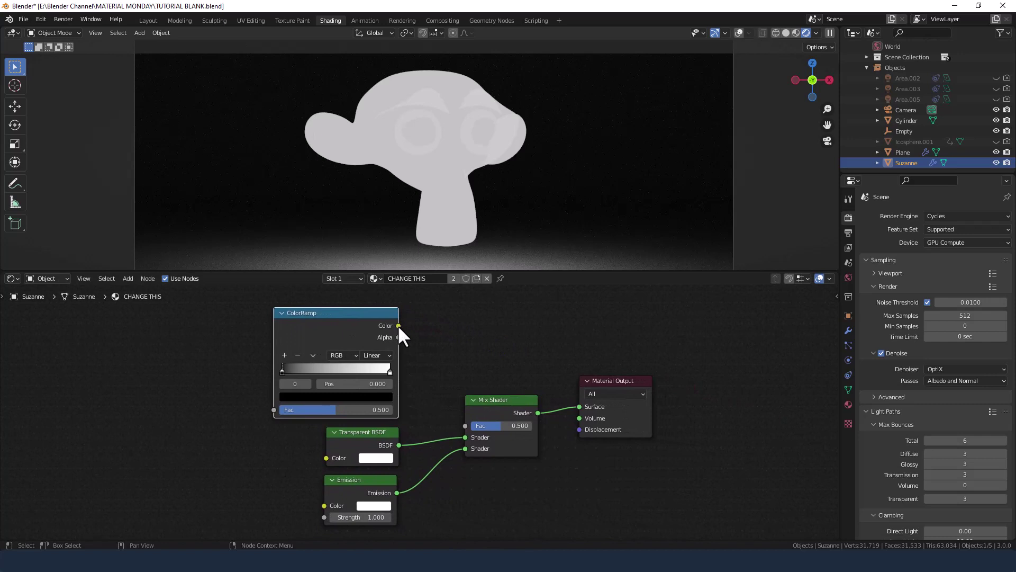
{"action": "left_click_drag", "start_coordinate": [398, 325], "coordinate": [467, 423]}
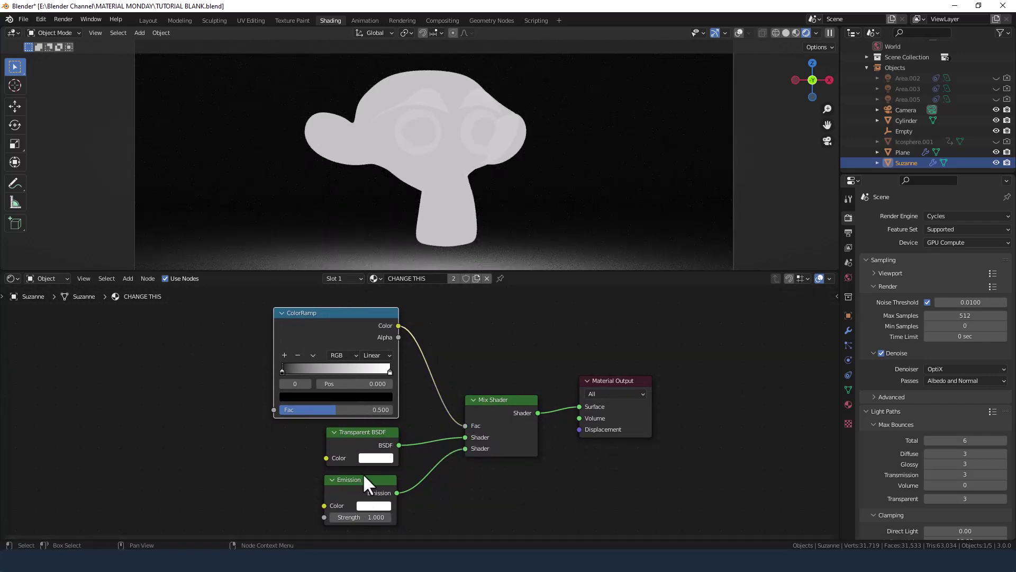
{"action": "middle_click_drag", "start_coordinate": [296, 479], "coordinate": [245, 418]}
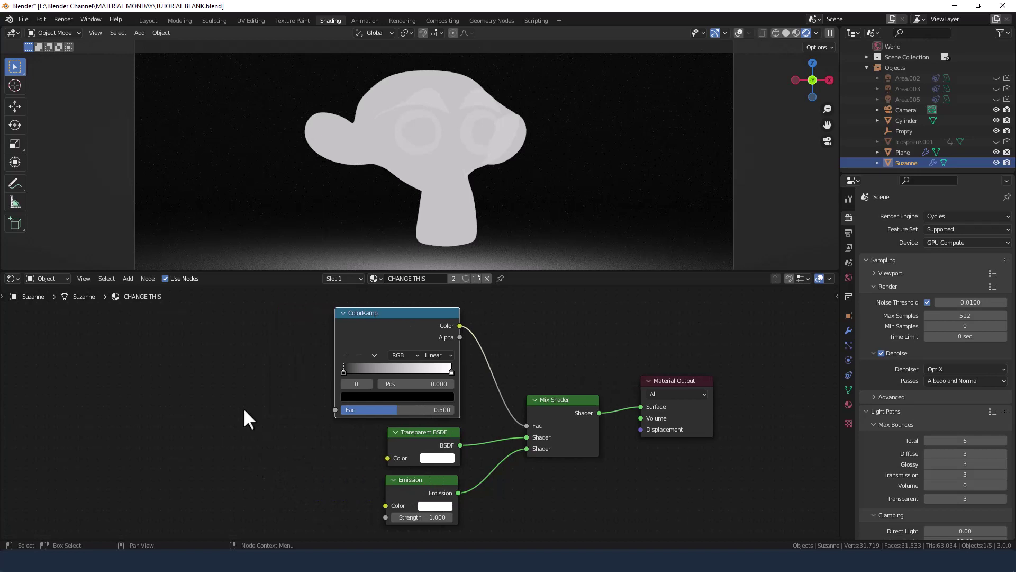
Step: Add a Layer Weight node and feed its Facing output into the ColorRamp factor
{"action": "key", "text": "shift+a"}
{"action": "left_click", "coordinate": [236, 404]}
{"action": "type", "text": "LAYER"}
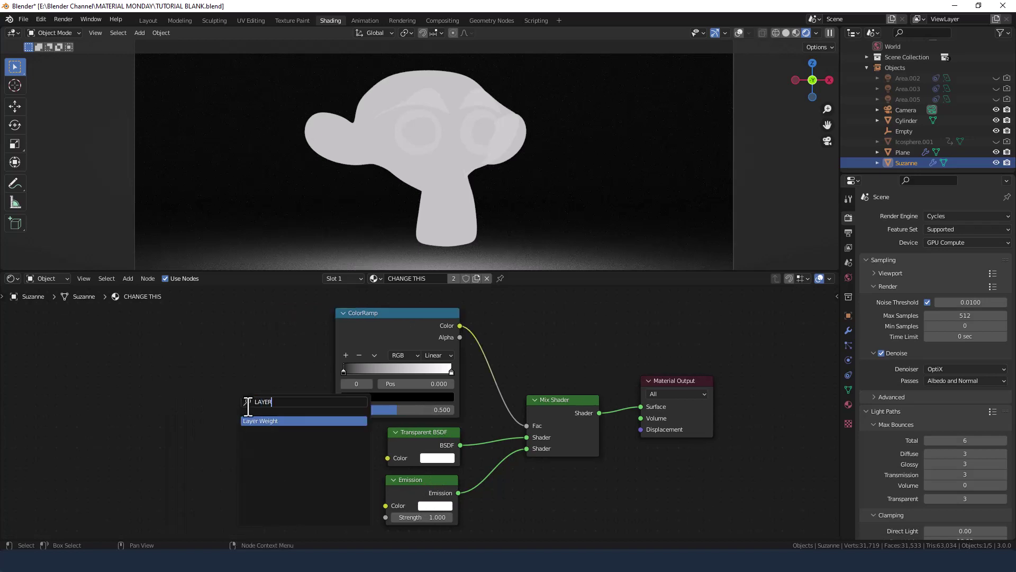
{"action": "key", "text": "Return"}
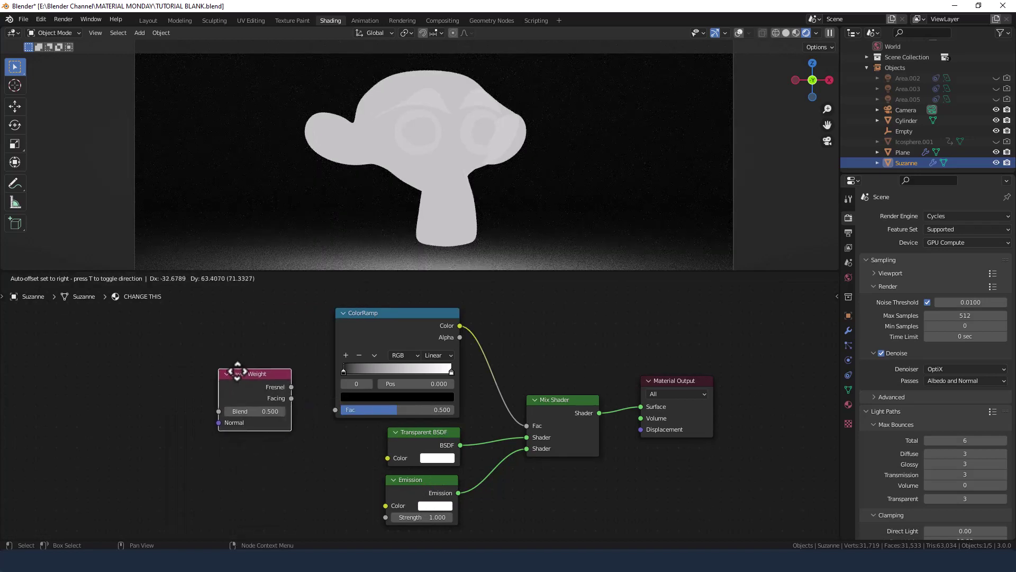
{"action": "left_click", "coordinate": [243, 362]}
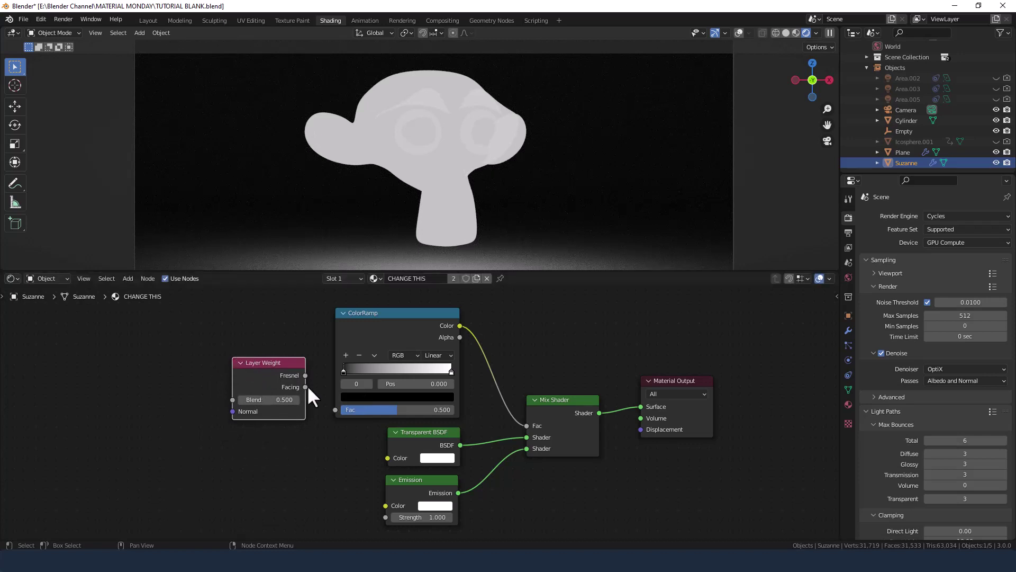
{"action": "left_click_drag", "start_coordinate": [305, 387], "coordinate": [335, 411]}
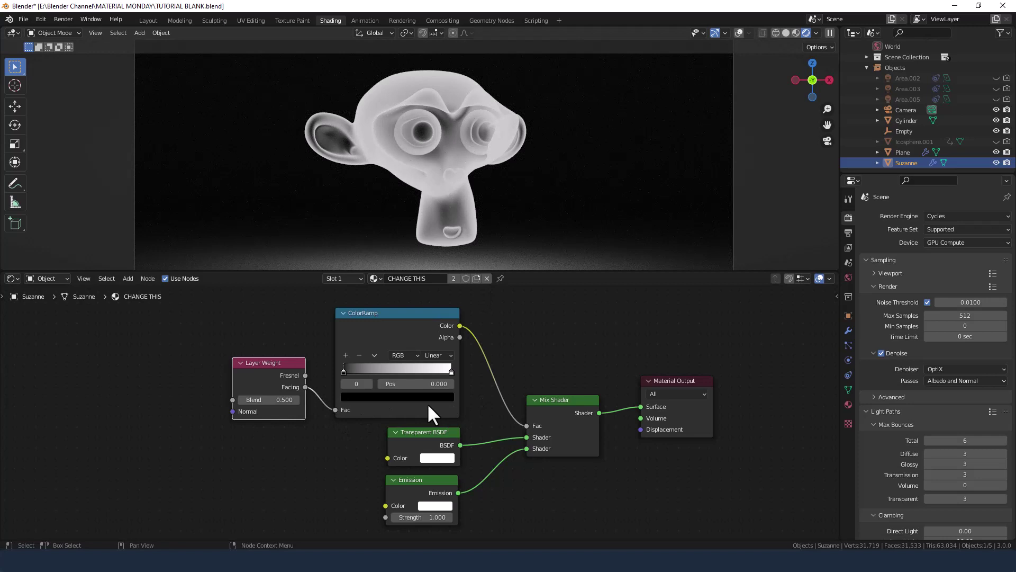
Step: Set the ColorRamp to B-Spline, black stop near 0.068, white stop at 0.990
{"action": "left_click", "coordinate": [437, 354]}
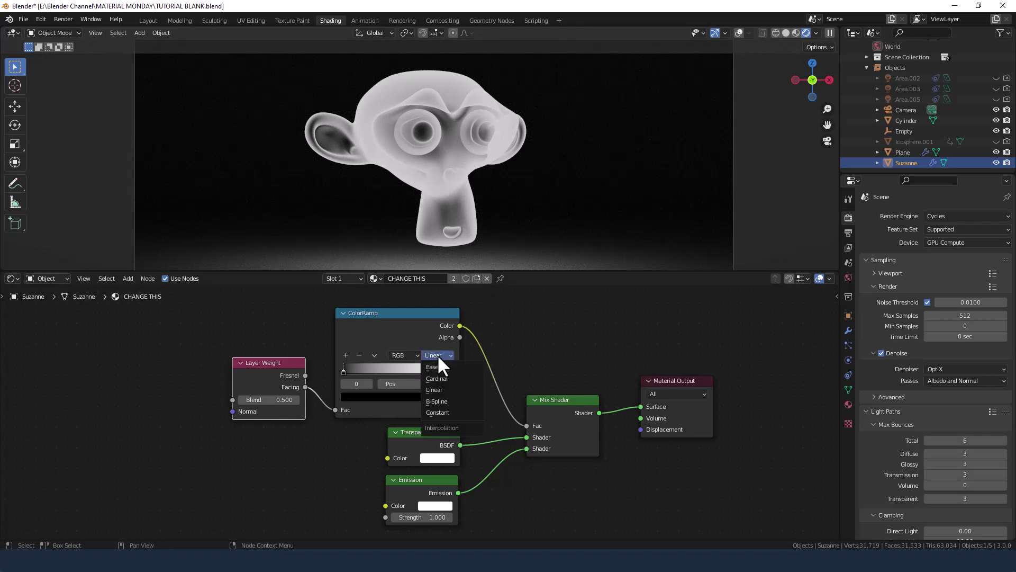
{"action": "left_click", "coordinate": [444, 401]}
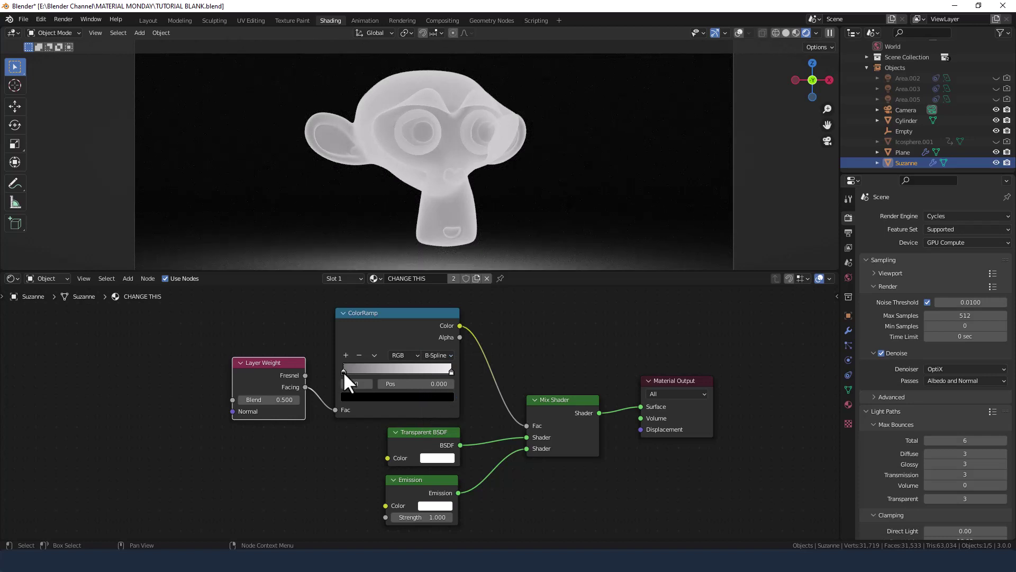
{"action": "left_click_drag", "start_coordinate": [344, 372], "coordinate": [432, 370]}
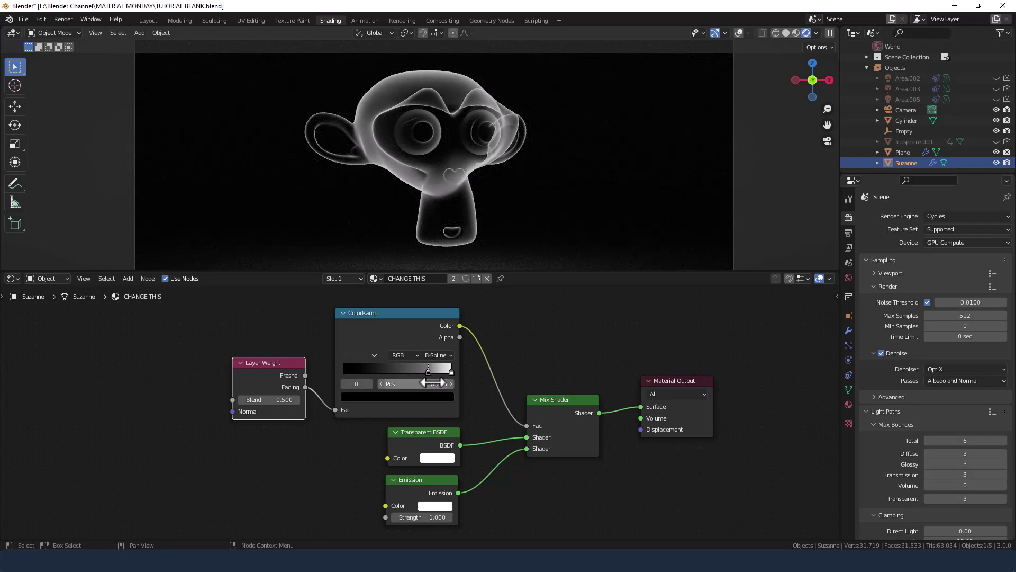
{"action": "left_click", "coordinate": [438, 384]}
{"action": "type", "text": "0.9"}
{"action": "key", "text": "Return"}
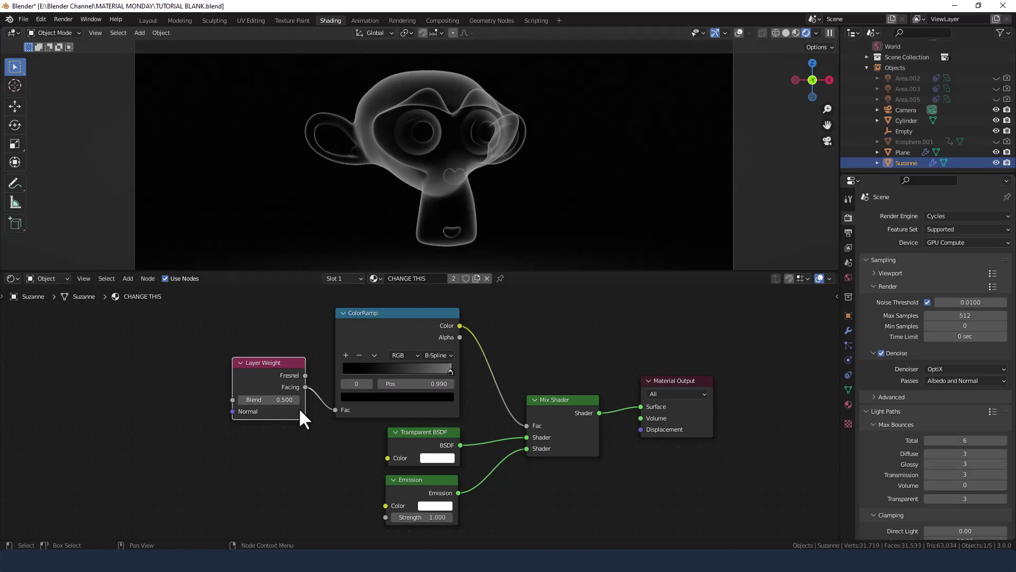
{"action": "middle_click_drag", "start_coordinate": [312, 419], "coordinate": [402, 405]}
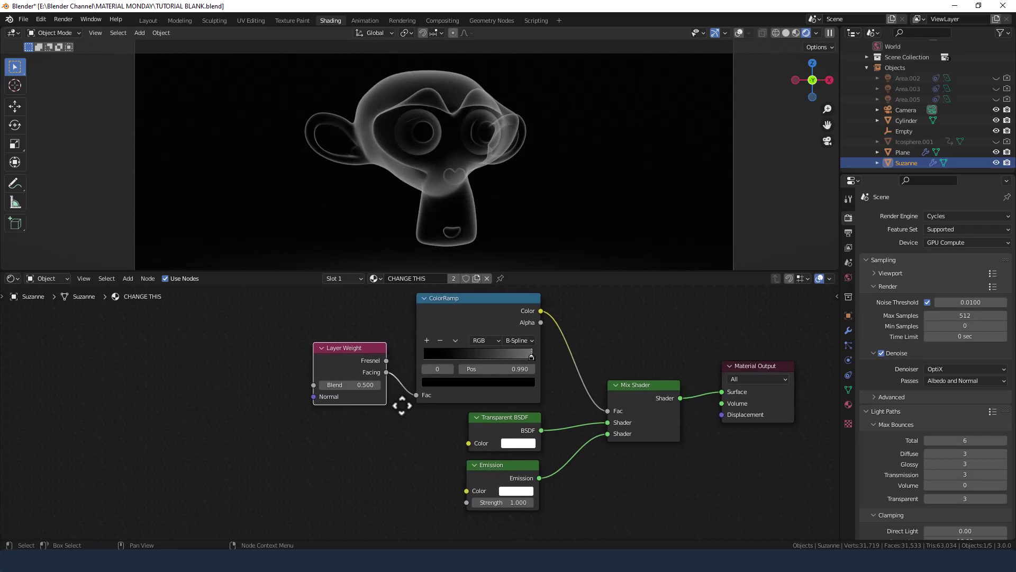
Step: Set the Emission strength to 3
{"action": "left_click", "coordinate": [502, 502]}
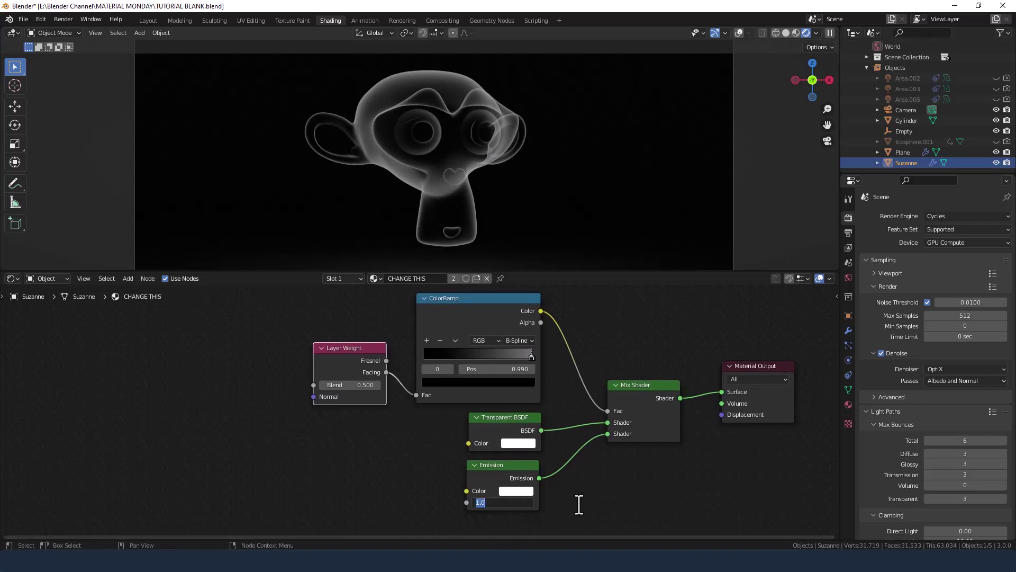
{"action": "type", "text": "3"}
{"action": "key", "text": "Return"}
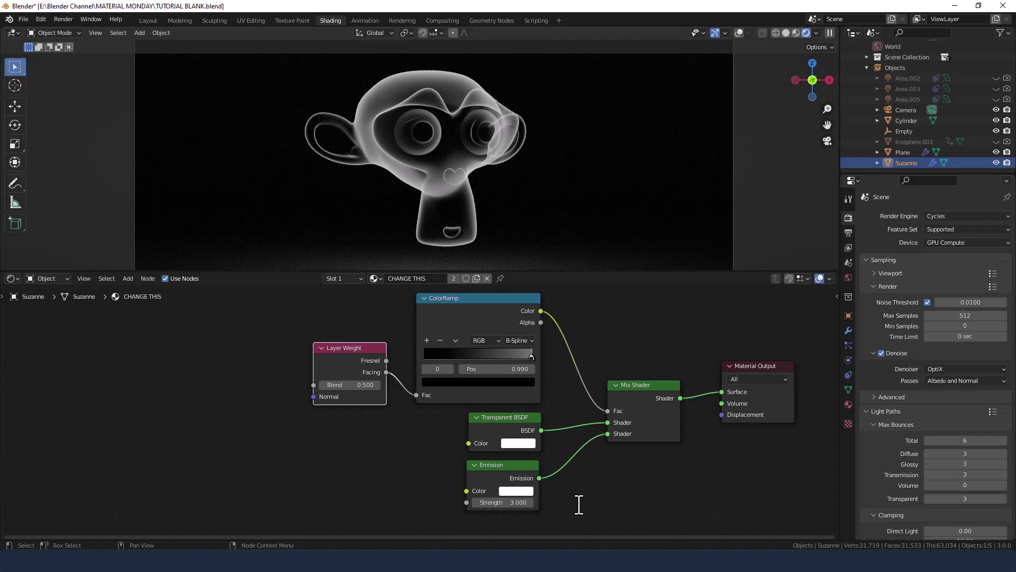
Step: Add a Noise Texture node left of the Layer Weight node
{"action": "left_click", "coordinate": [266, 412]}
{"action": "key", "text": "shift+a"}
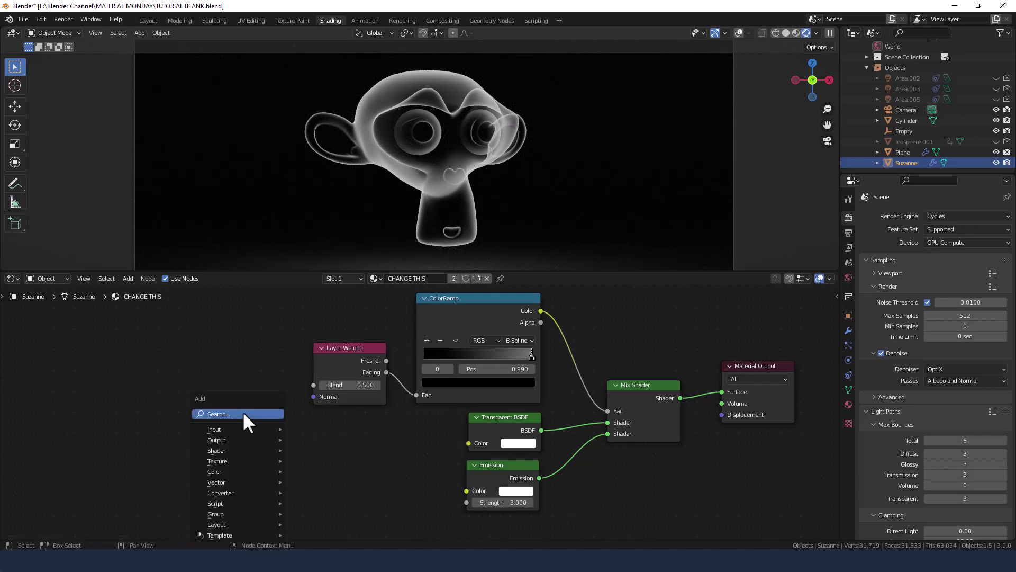
{"action": "left_click", "coordinate": [241, 413]}
{"action": "type", "text": "NOIS"}
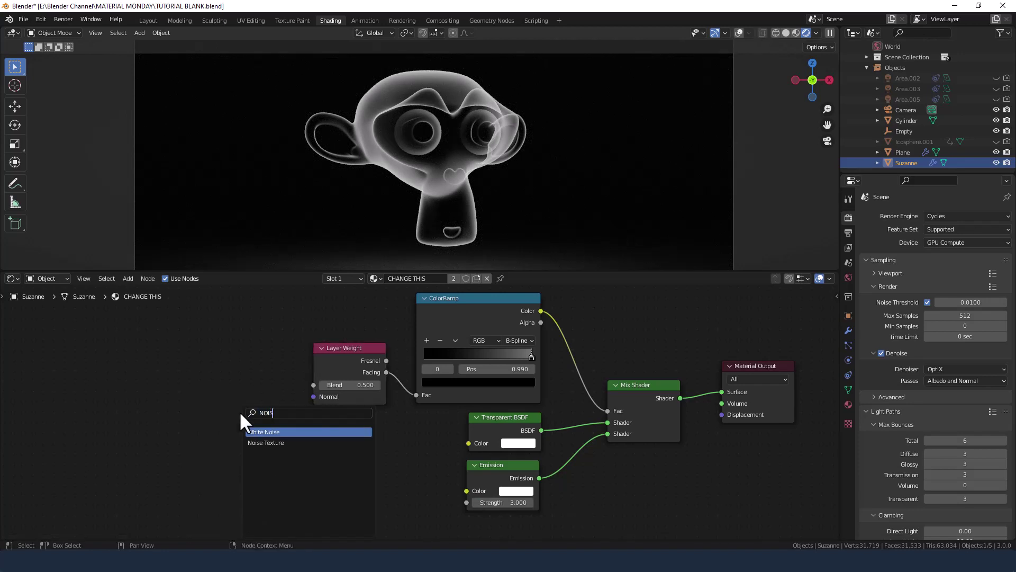
{"action": "key", "text": "Down"}
{"action": "key", "text": "Return"}
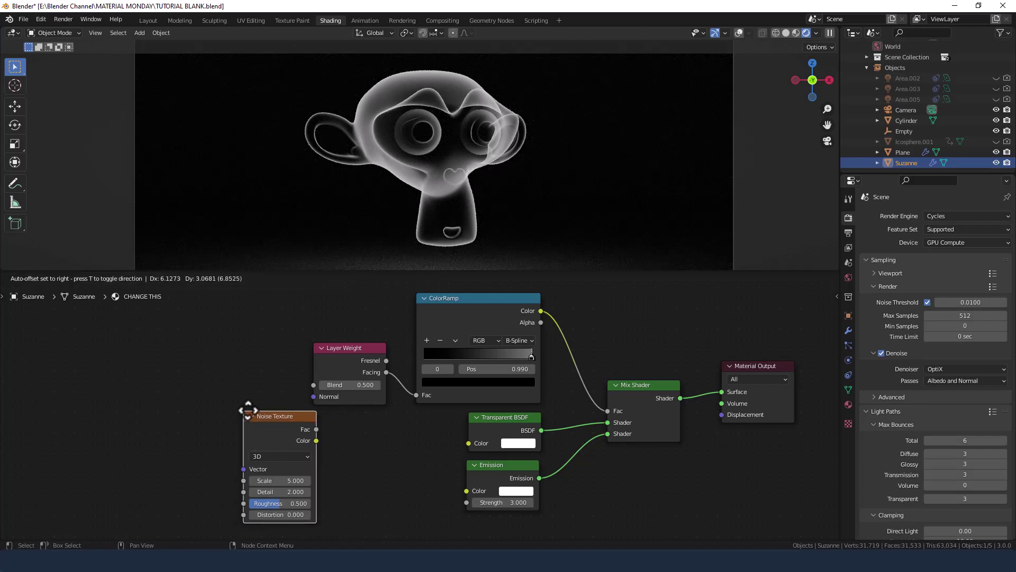
{"action": "left_click", "coordinate": [212, 345]}
{"action": "scroll", "coordinate": [441, 212], "scroll_direction": "up", "scroll_amount": 6}
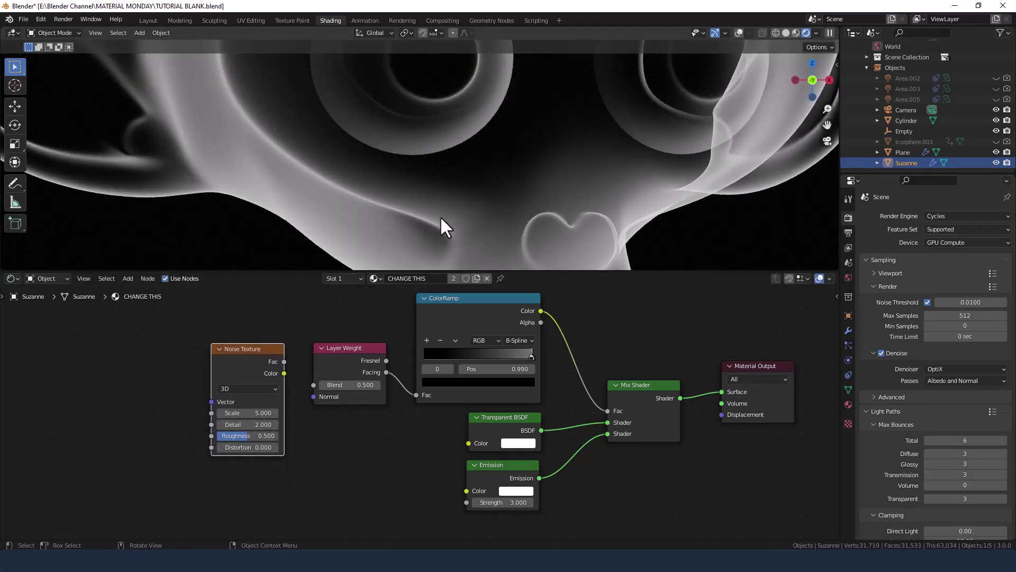
{"action": "scroll", "coordinate": [441, 218], "scroll_direction": "down", "scroll_amount": 6}
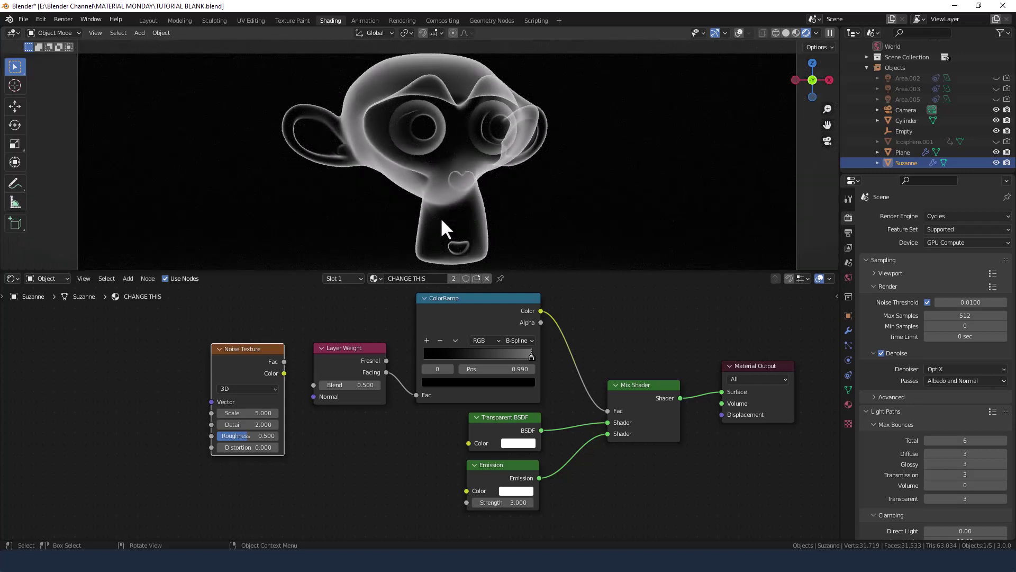
{"action": "middle_click_drag", "start_coordinate": [541, 176], "coordinate": [545, 182], "text": "shift"}
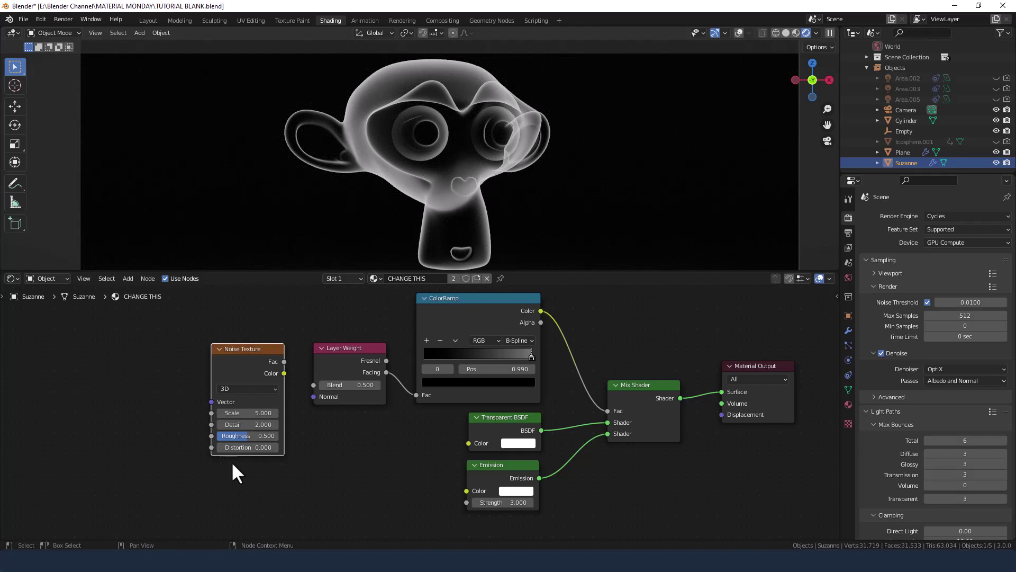
Step: Link Noise Fac to Layer Weight Blend; set Scale 75, Detail 10, Roughness 1, Distortion 0.25
{"action": "scroll", "coordinate": [297, 434], "scroll_direction": "up", "scroll_amount": 1}
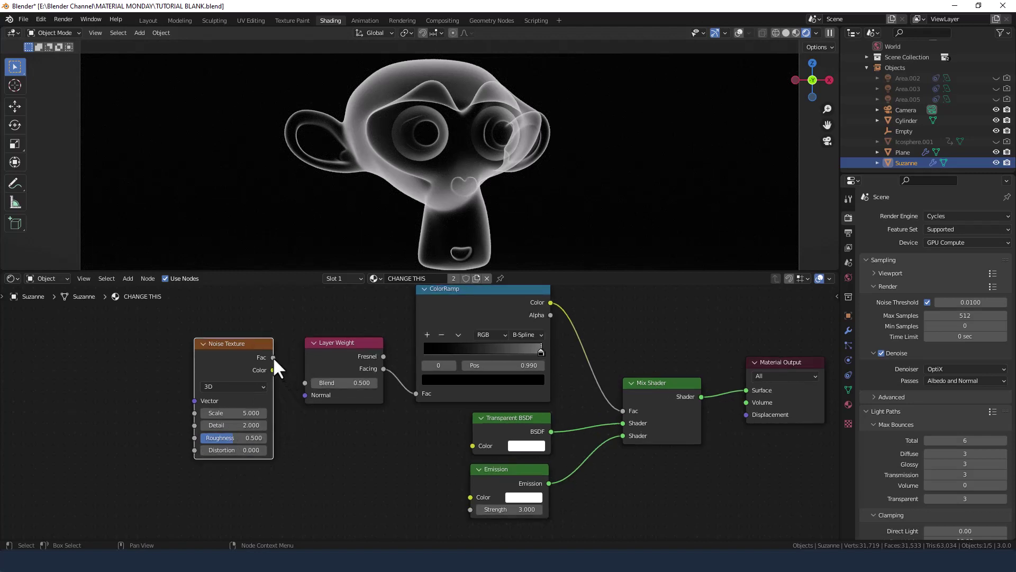
{"action": "left_click_drag", "start_coordinate": [274, 358], "coordinate": [305, 383]}
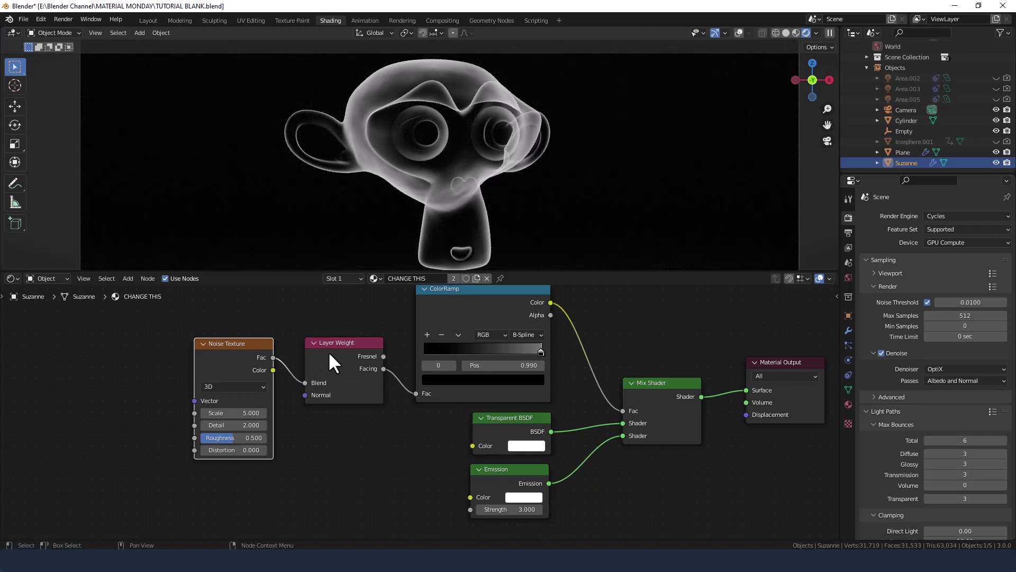
{"action": "left_click", "coordinate": [249, 414]}
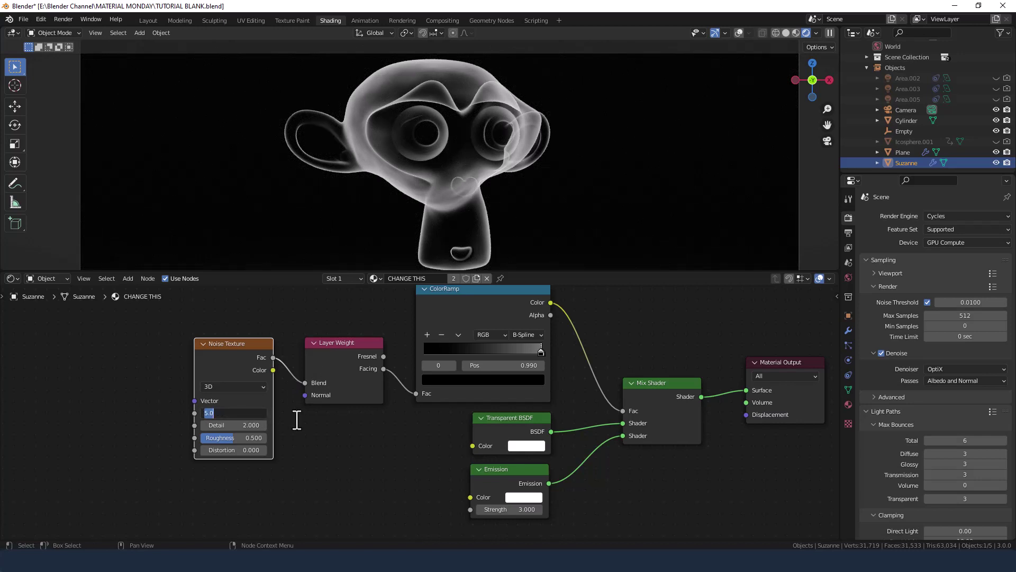
{"action": "type", "text": "75"}
{"action": "key", "text": "Tab"}
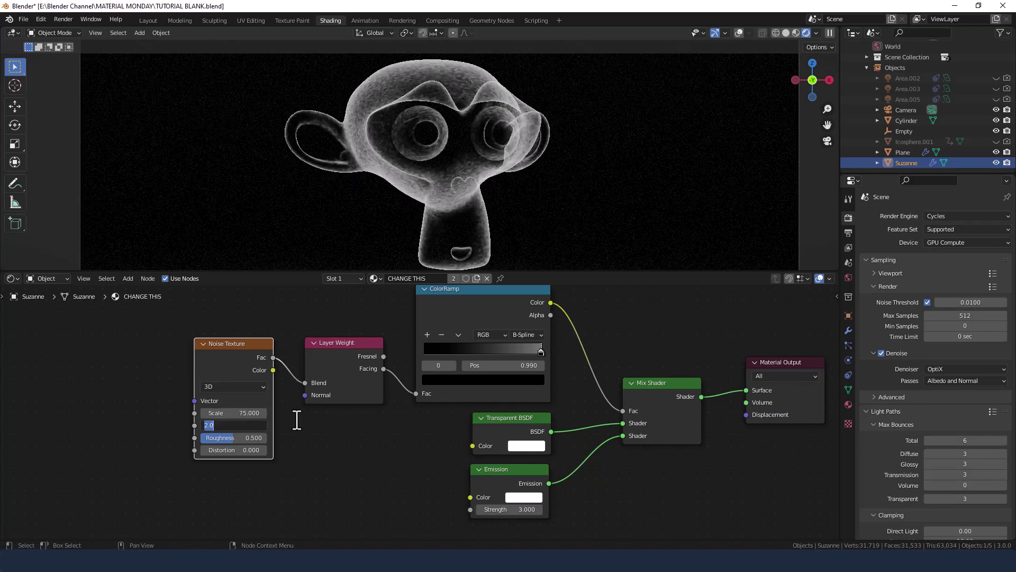
{"action": "type", "text": "10"}
{"action": "key", "text": "Tab"}
{"action": "type", "text": "1"}
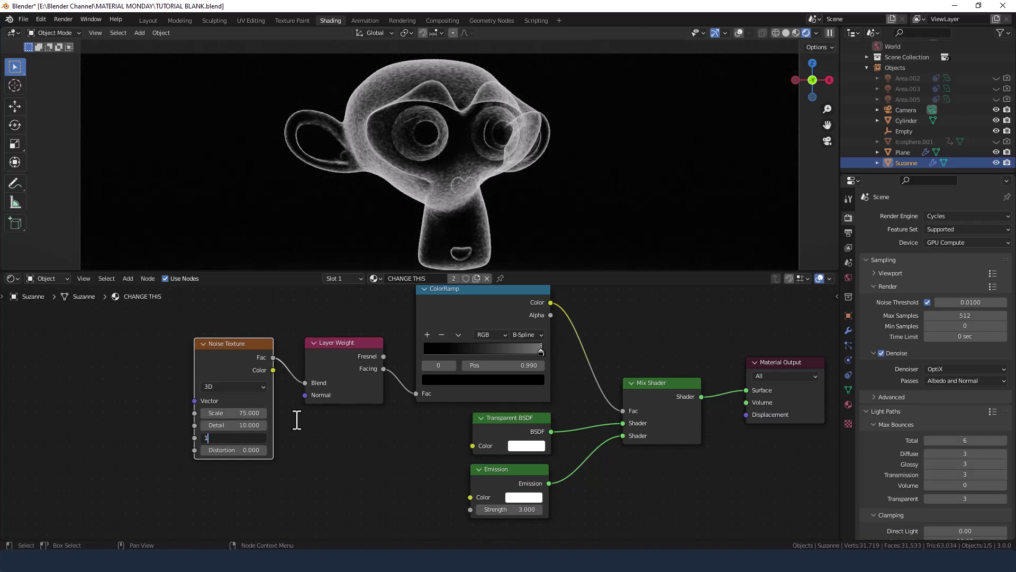
{"action": "key", "text": "Tab"}
{"action": "type", "text": ".25"}
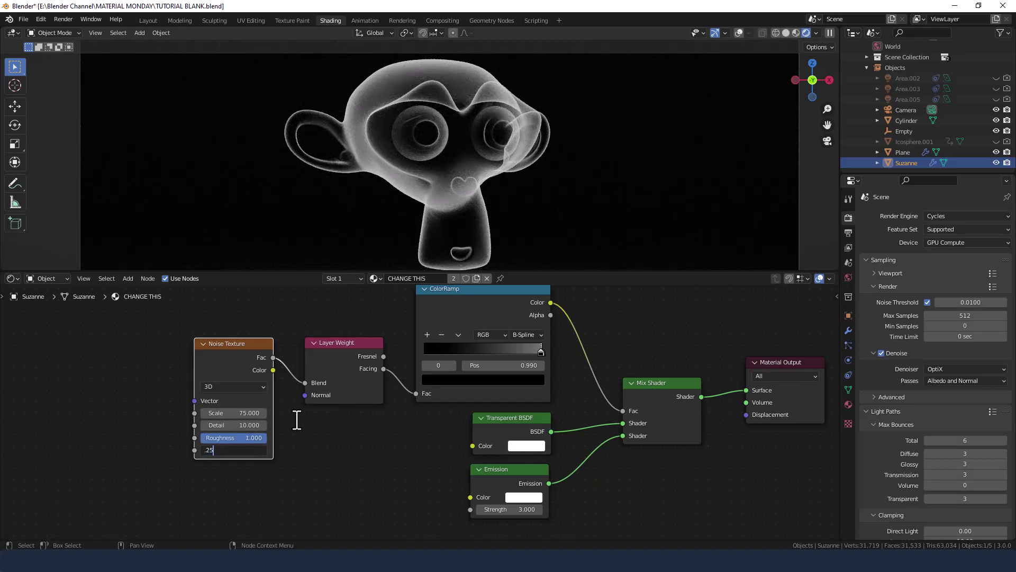
{"action": "key", "text": "Return"}
{"action": "scroll", "coordinate": [400, 174], "scroll_direction": "up", "scroll_amount": 6}
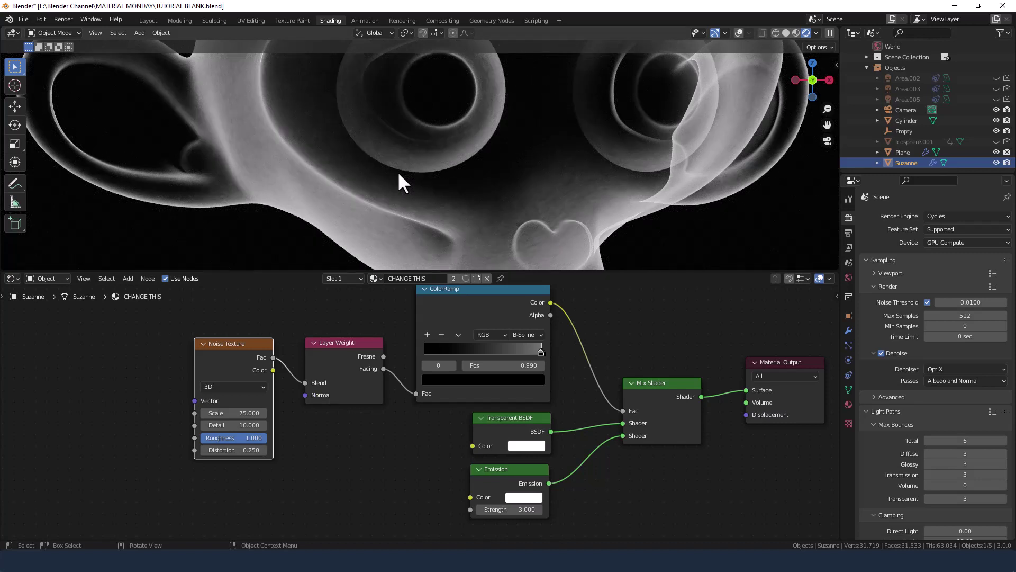
{"action": "scroll", "coordinate": [456, 239], "scroll_direction": "down", "scroll_amount": 2}
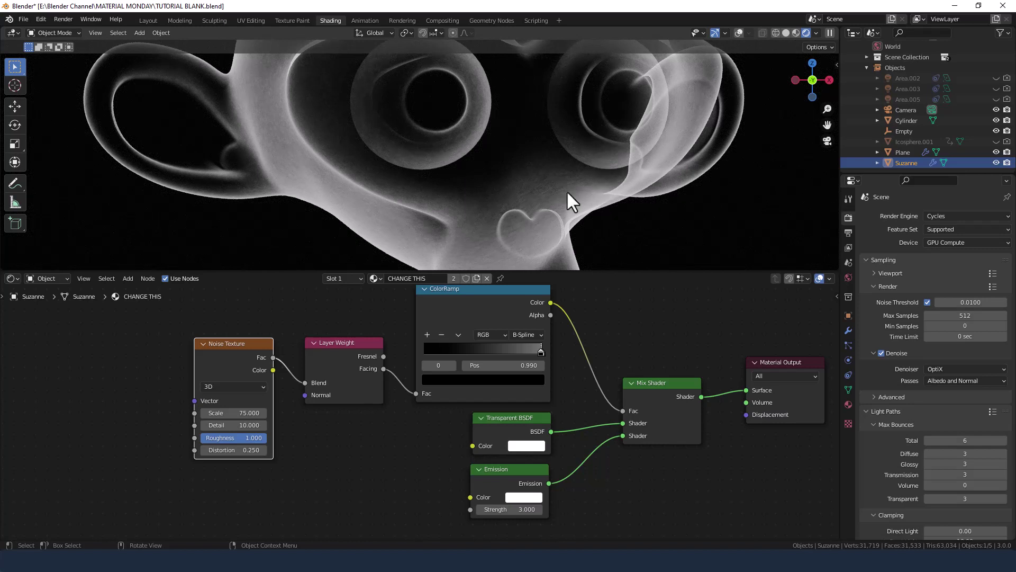
{"action": "scroll", "coordinate": [547, 199], "scroll_direction": "down", "scroll_amount": 2}
{"action": "scroll", "coordinate": [519, 208], "scroll_direction": "down", "scroll_amount": 3}
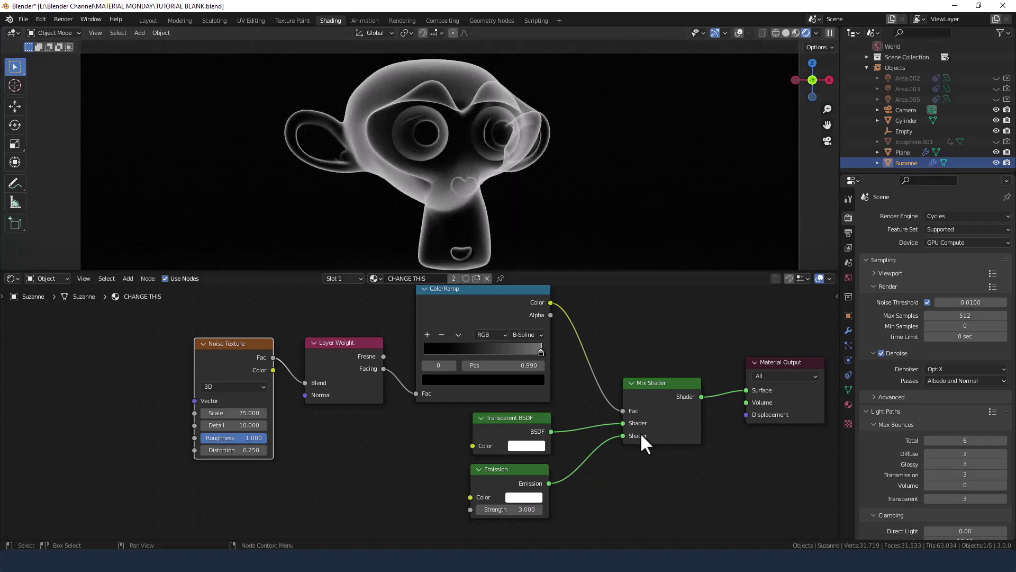
Step: Move the Plane down about 0.87 m along Z, then reselect Suzanne
{"action": "scroll", "coordinate": [642, 443], "scroll_direction": "down", "scroll_amount": 1}
{"action": "middle_click_drag", "start_coordinate": [642, 454], "coordinate": [598, 470]}
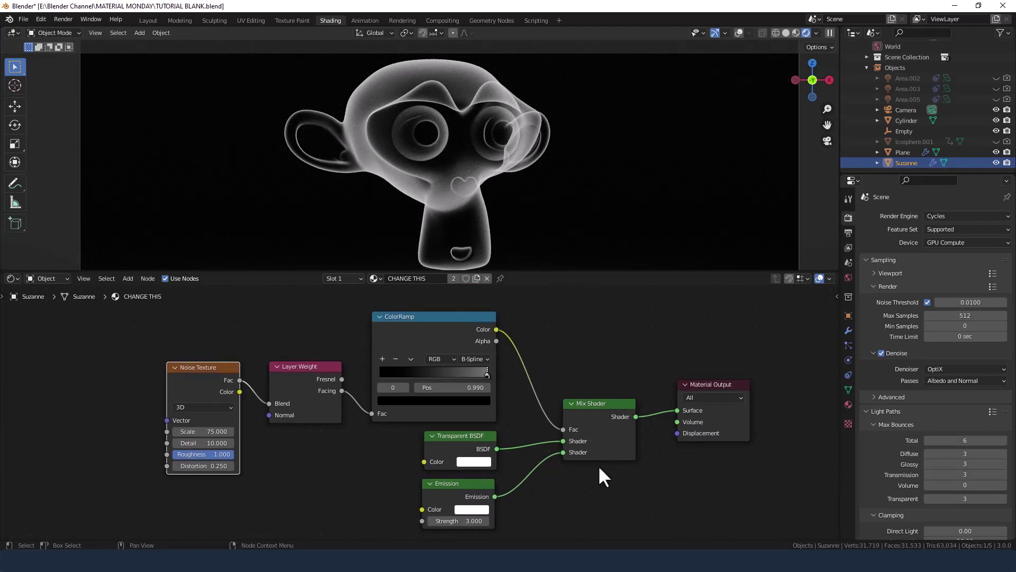
{"action": "scroll", "coordinate": [539, 153], "scroll_direction": "down", "scroll_amount": 4}
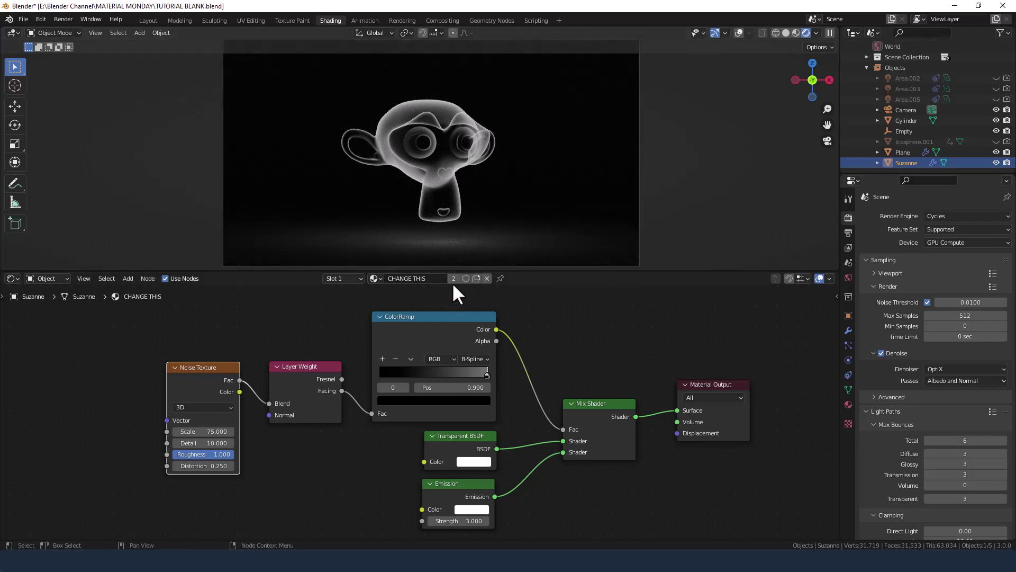
{"action": "left_click", "coordinate": [487, 248]}
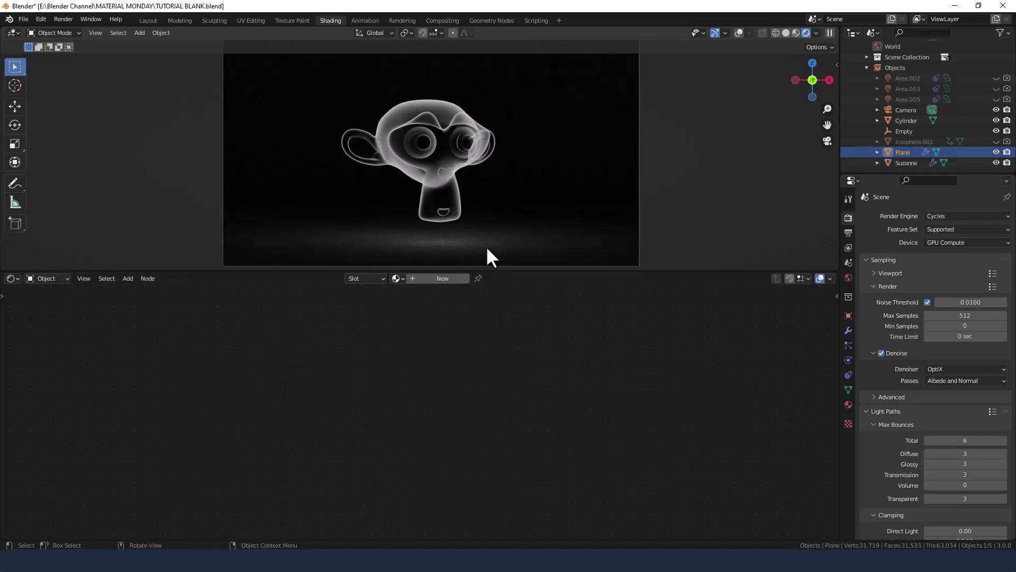
{"action": "key", "text": "g"}
{"action": "key", "text": "z"}
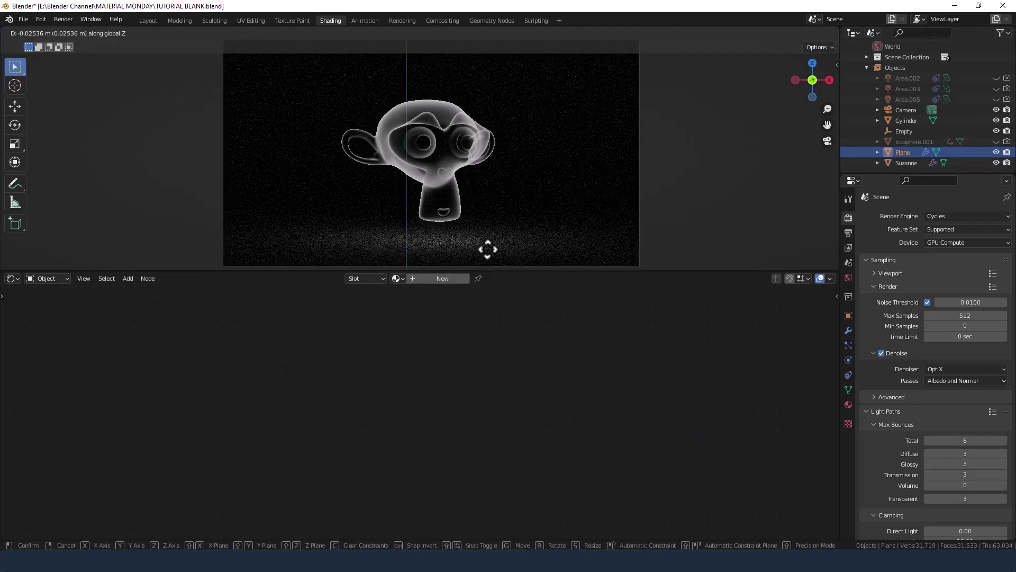
{"action": "left_click", "coordinate": [496, 73]}
{"action": "scroll", "coordinate": [500, 204], "scroll_direction": "up", "scroll_amount": 2}
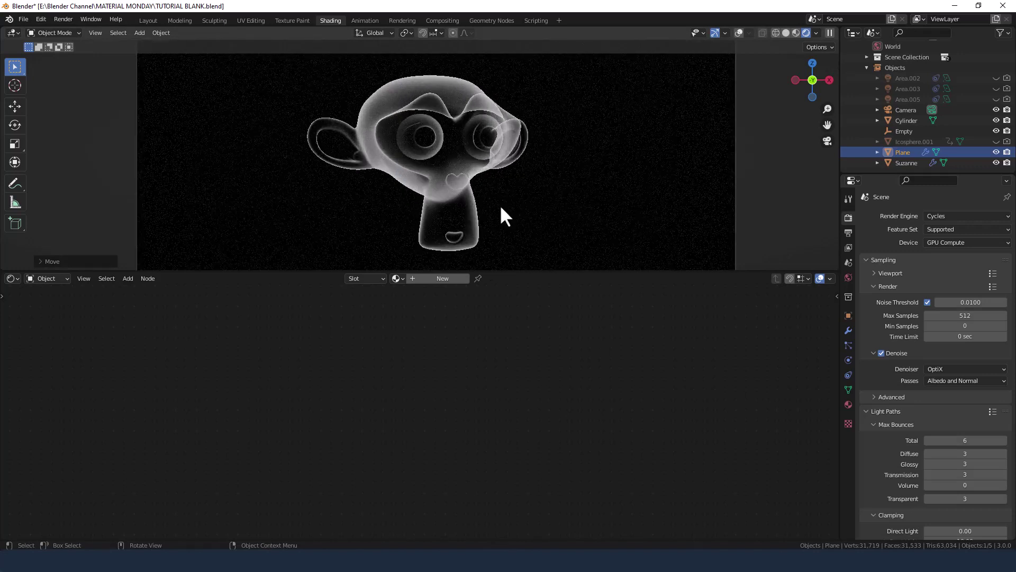
{"action": "scroll", "coordinate": [499, 210], "scroll_direction": "down", "scroll_amount": 2}
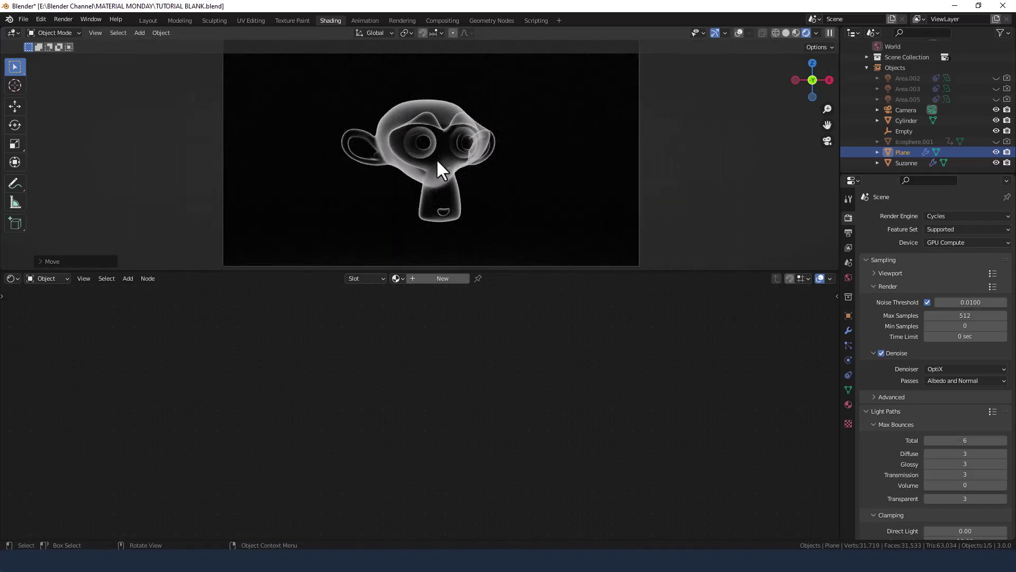
{"action": "left_click", "coordinate": [436, 158]}
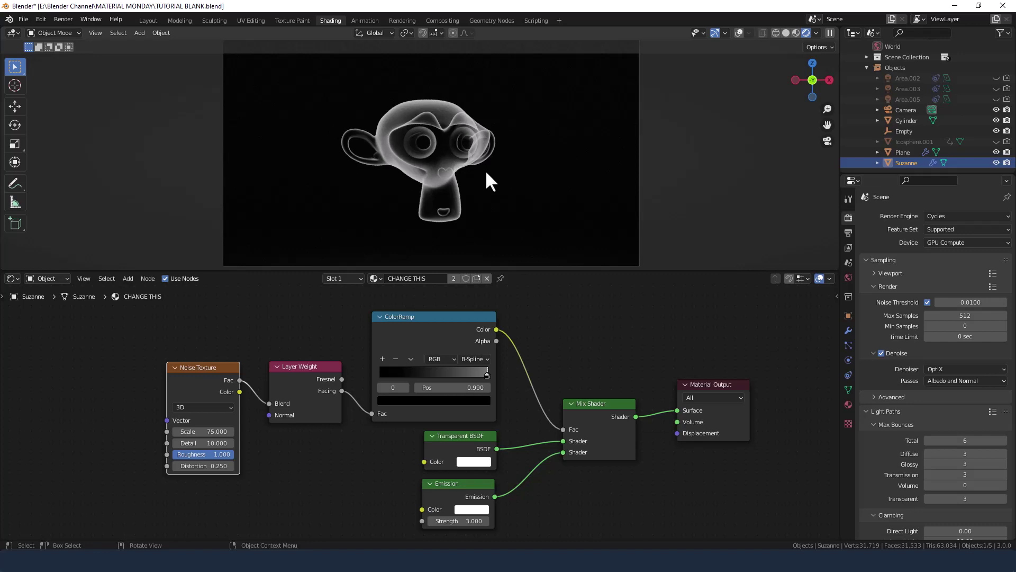
Step: Rotate Suzanne about -38° around the Z axis for a three-quarter view
{"action": "key", "text": "g"}
{"action": "key", "text": "z"}
{"action": "key", "text": "r"}
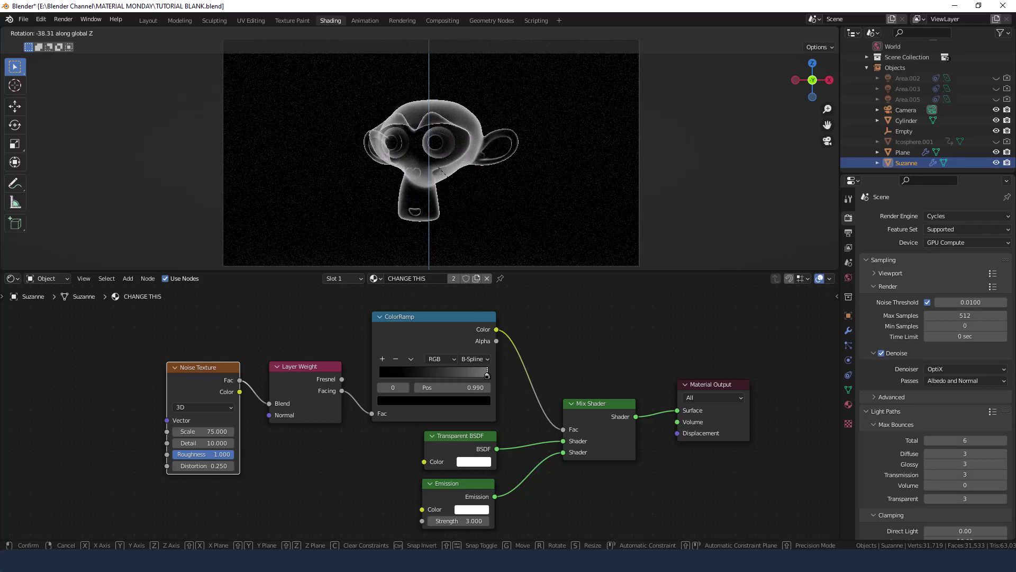
{"action": "left_click", "coordinate": [508, 192]}
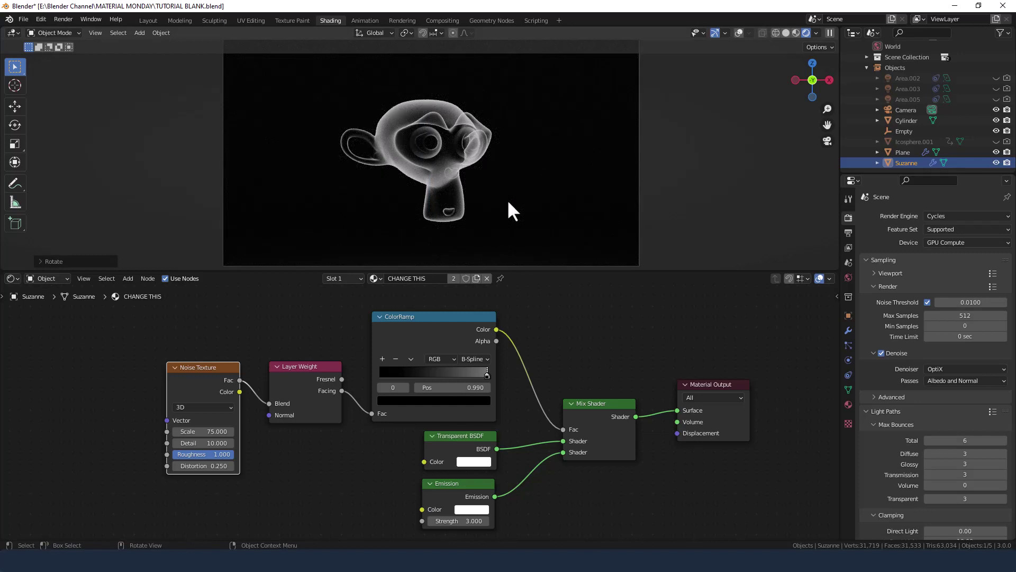
{"action": "scroll", "coordinate": [508, 202], "scroll_direction": "up", "scroll_amount": 1}
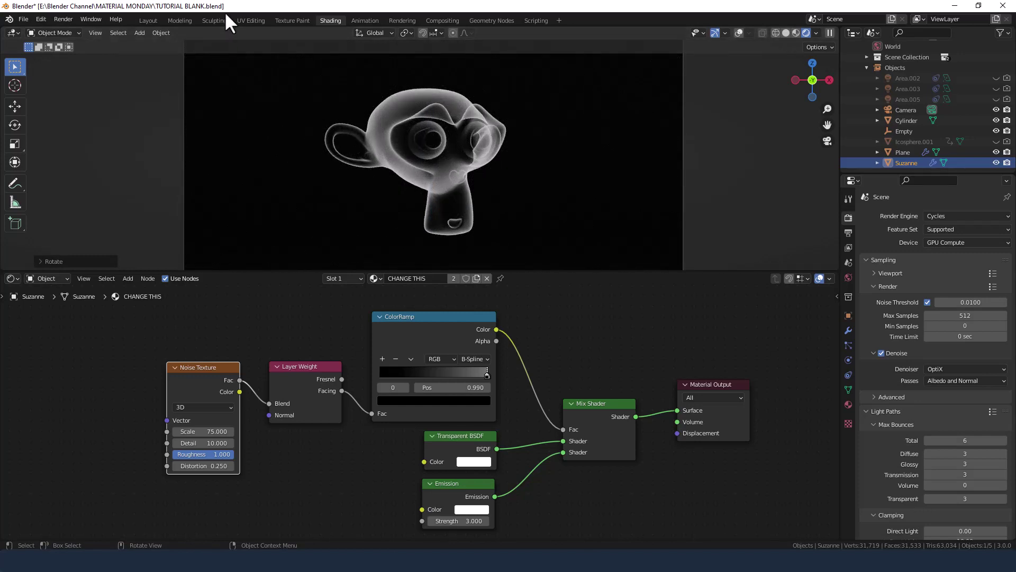
Step: Render the final image with Render > Render Image
{"action": "left_click", "coordinate": [62, 20]}
{"action": "left_click", "coordinate": [66, 29]}
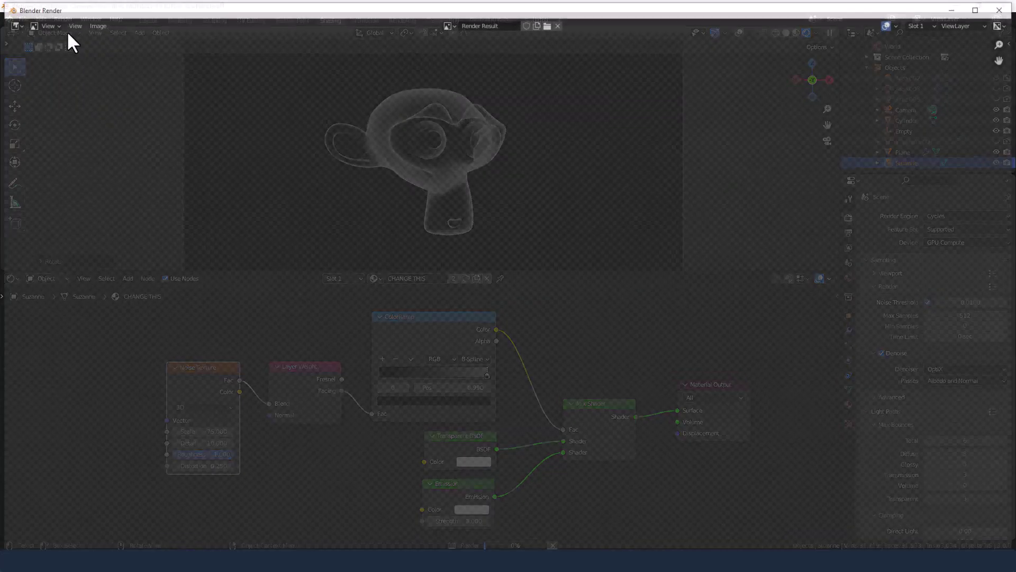